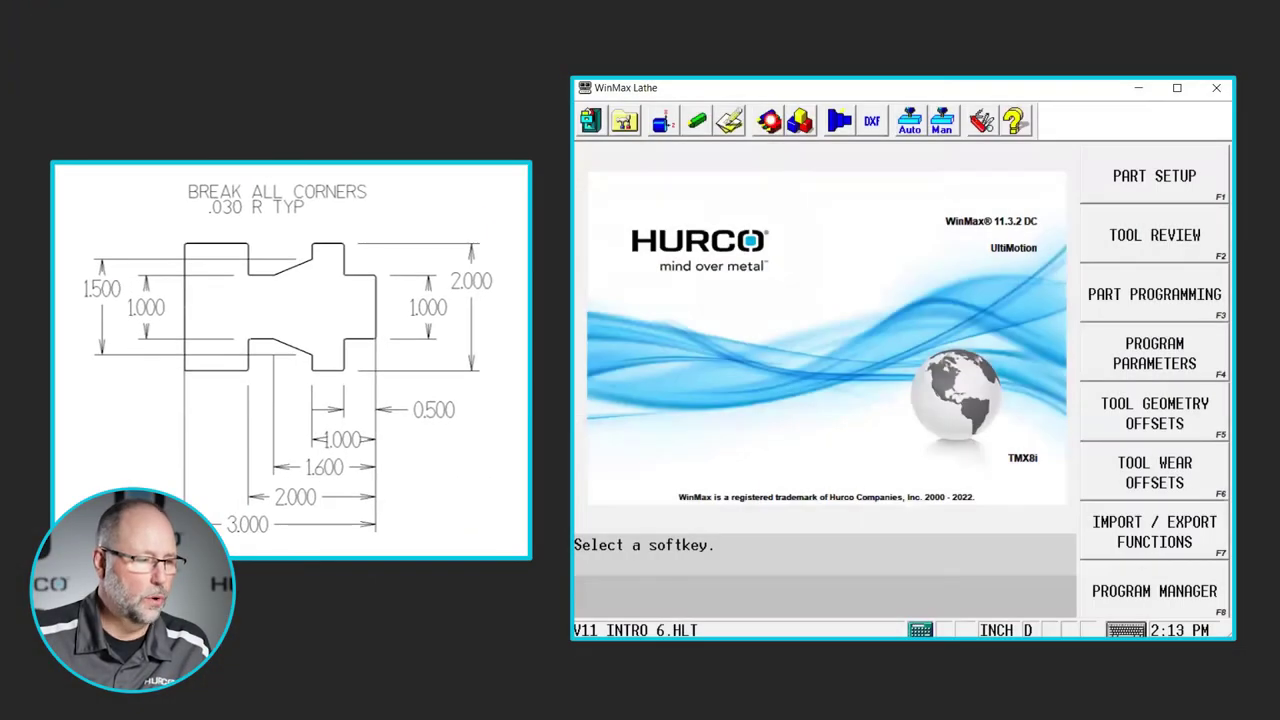
- Open grooving tool 3's setup: 0.0080 tip radius, 0.1250 width, 350 FPM, 0.0035 IPR
{"action": "double_click", "coordinate": [697, 290]}
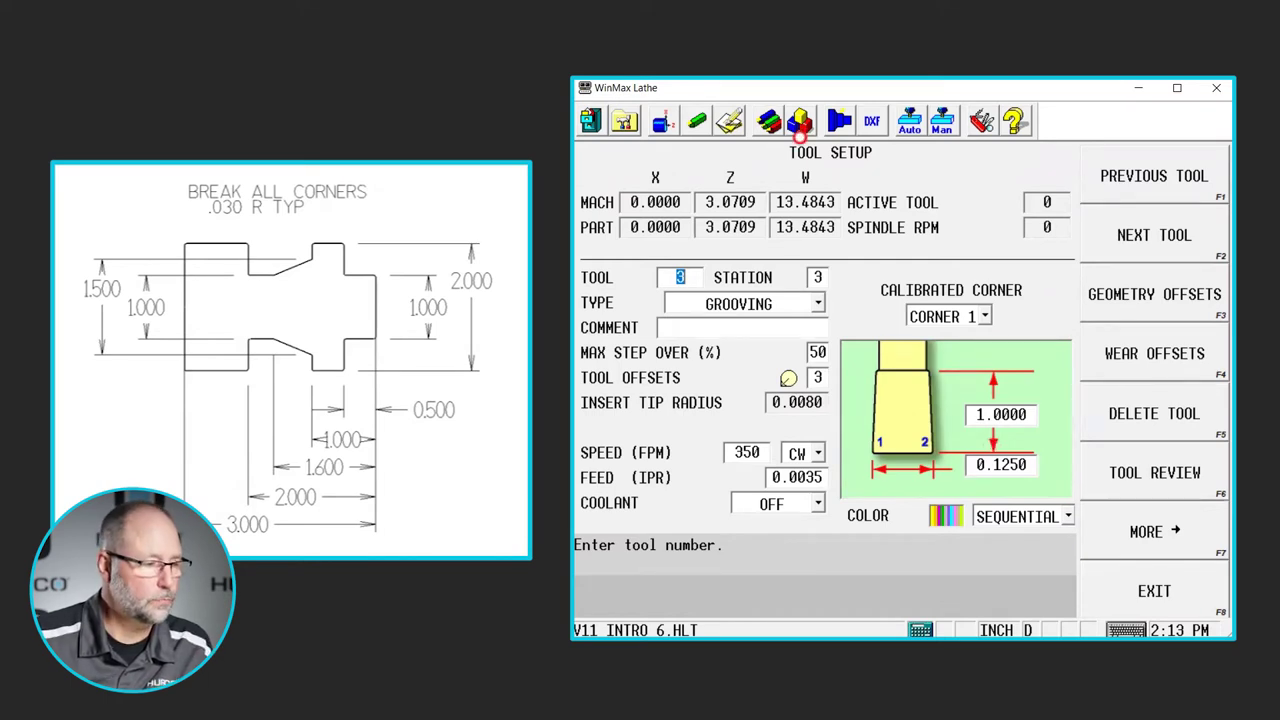
- Switch to the Program Review screen listing the program's blocks
{"action": "left_click", "coordinate": [801, 123]}
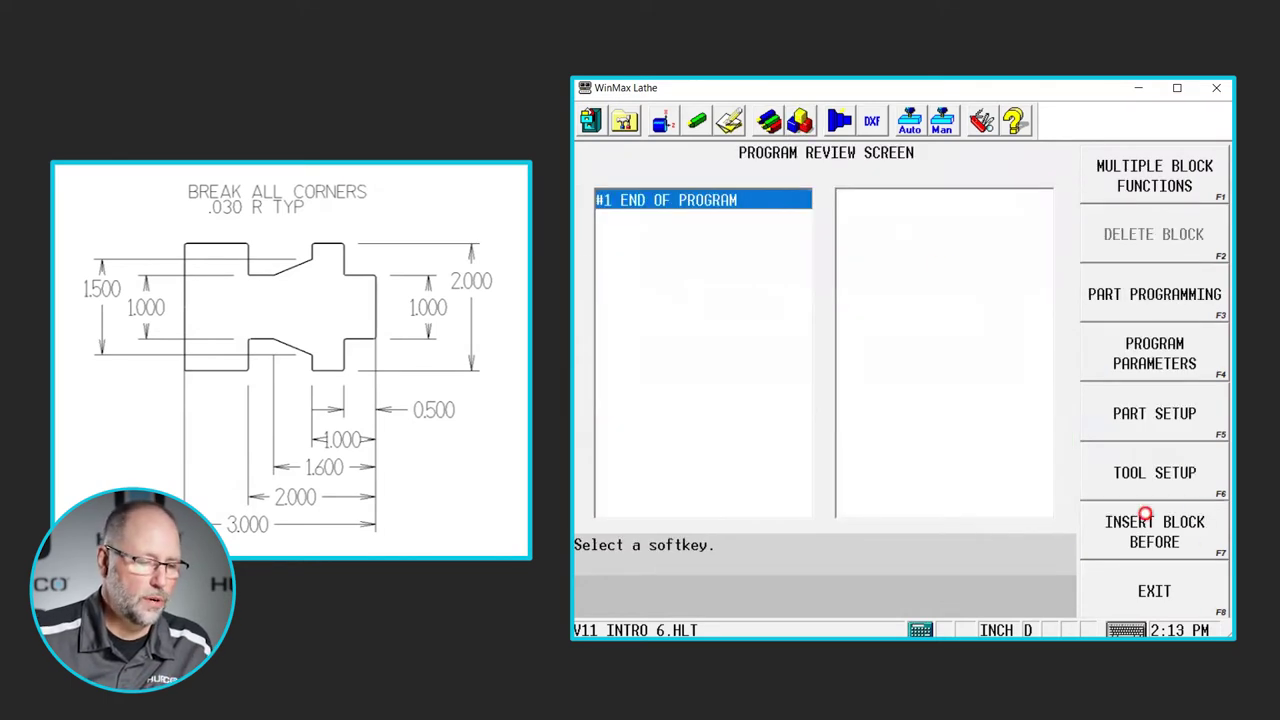
- Insert a Turning Profile block before the end-of-program block
{"action": "left_click", "coordinate": [1154, 540]}
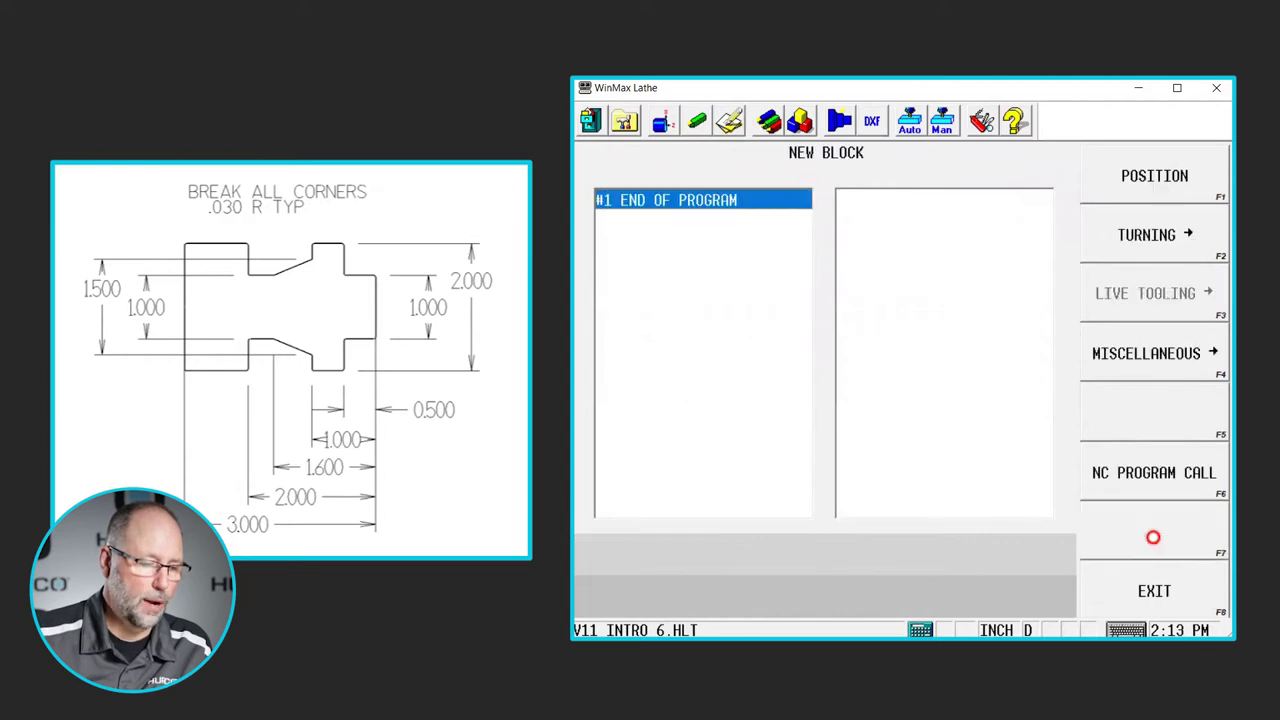
{"action": "left_click", "coordinate": [1154, 235]}
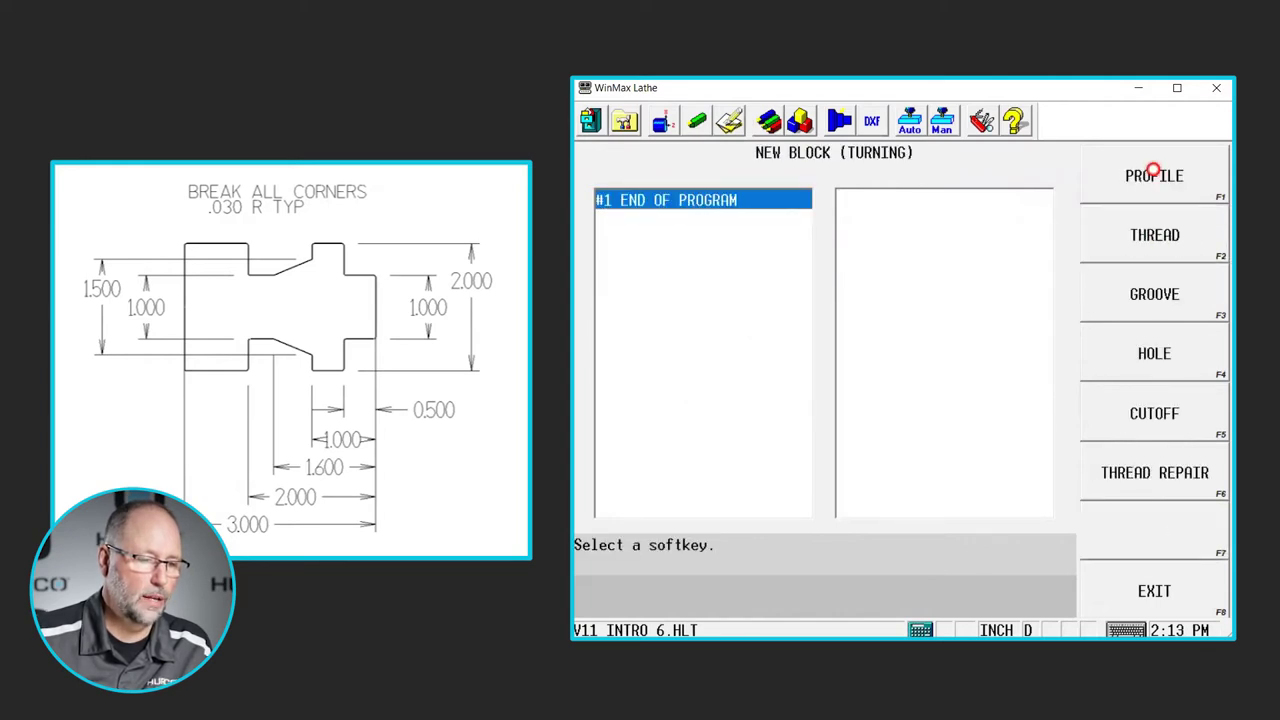
{"action": "left_click", "coordinate": [1154, 175]}
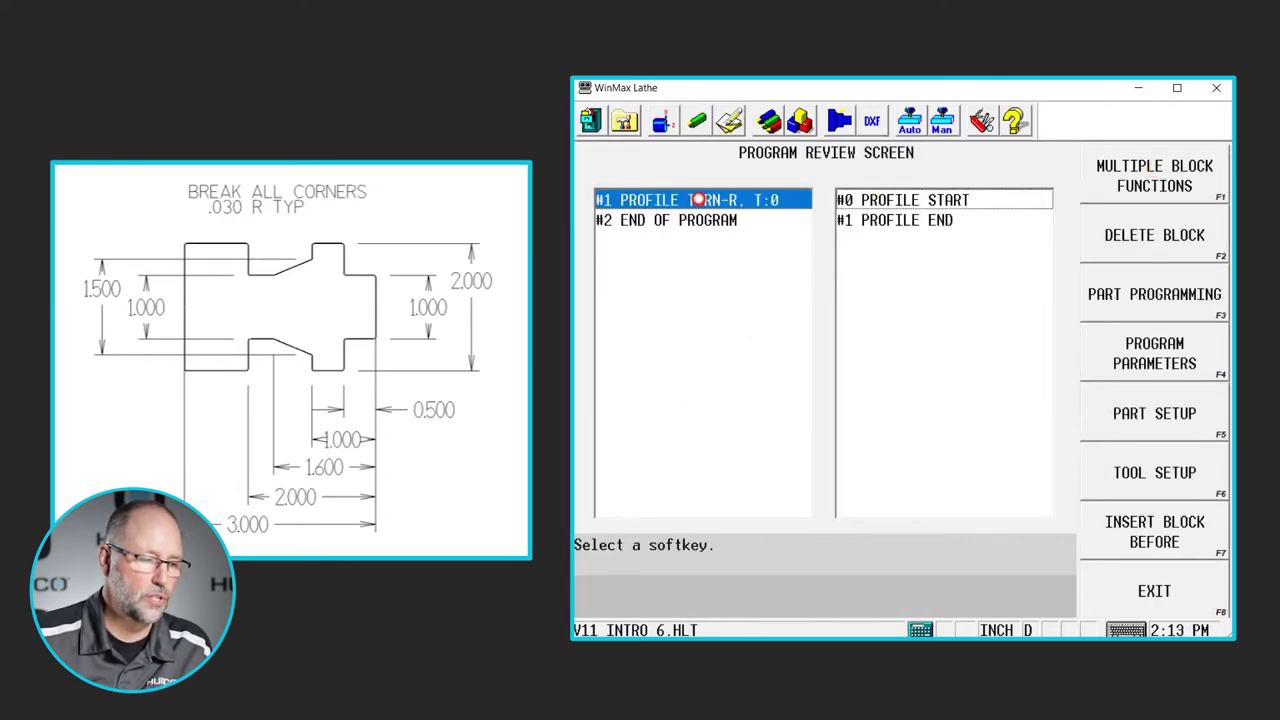
- Give the new profile block tool 3 and a GROOVE ROUGH operation
{"action": "double_click", "coordinate": [696, 199]}
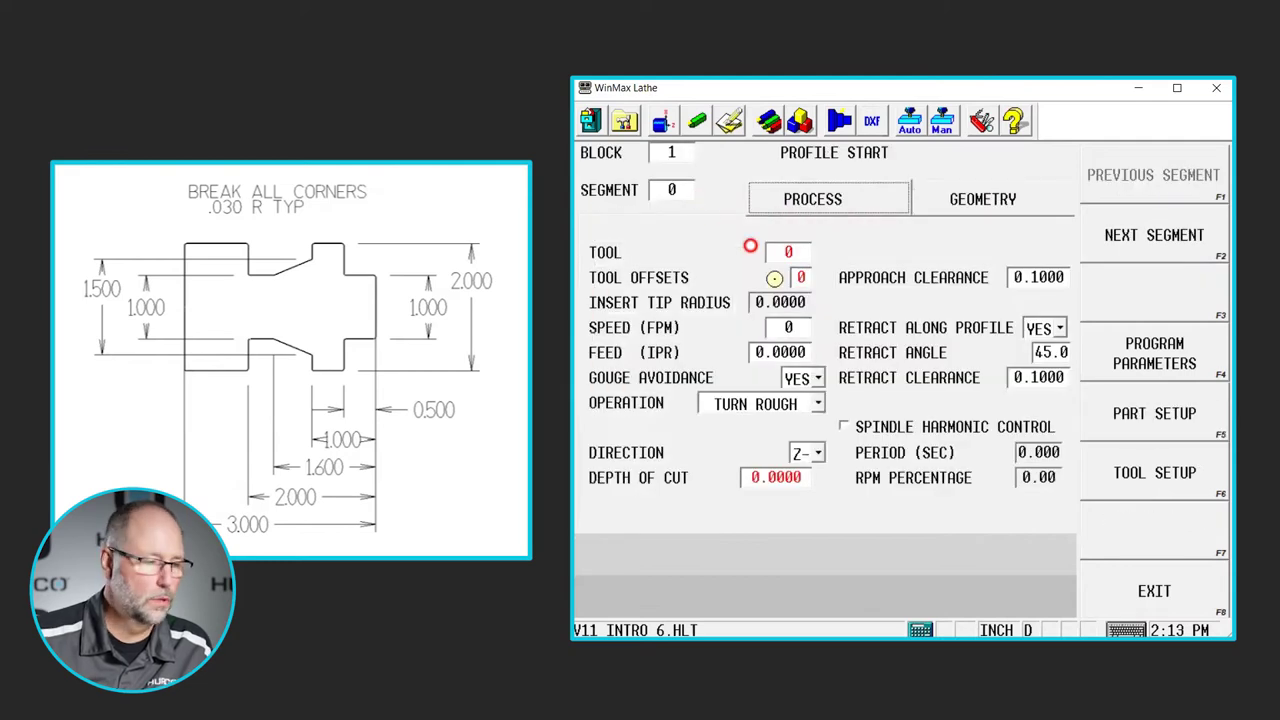
{"action": "left_click", "coordinate": [791, 251]}
{"action": "type", "text": "3"}
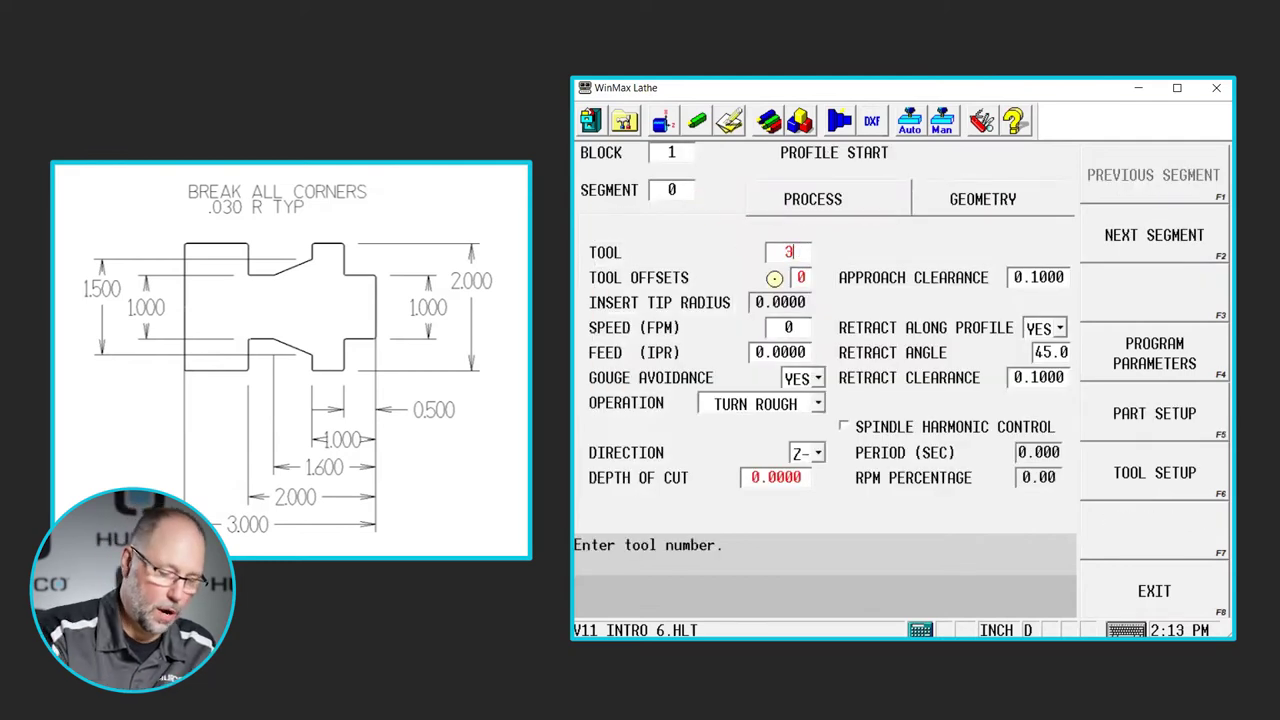
{"action": "key", "text": "Return"}
{"action": "key", "text": "Return"}
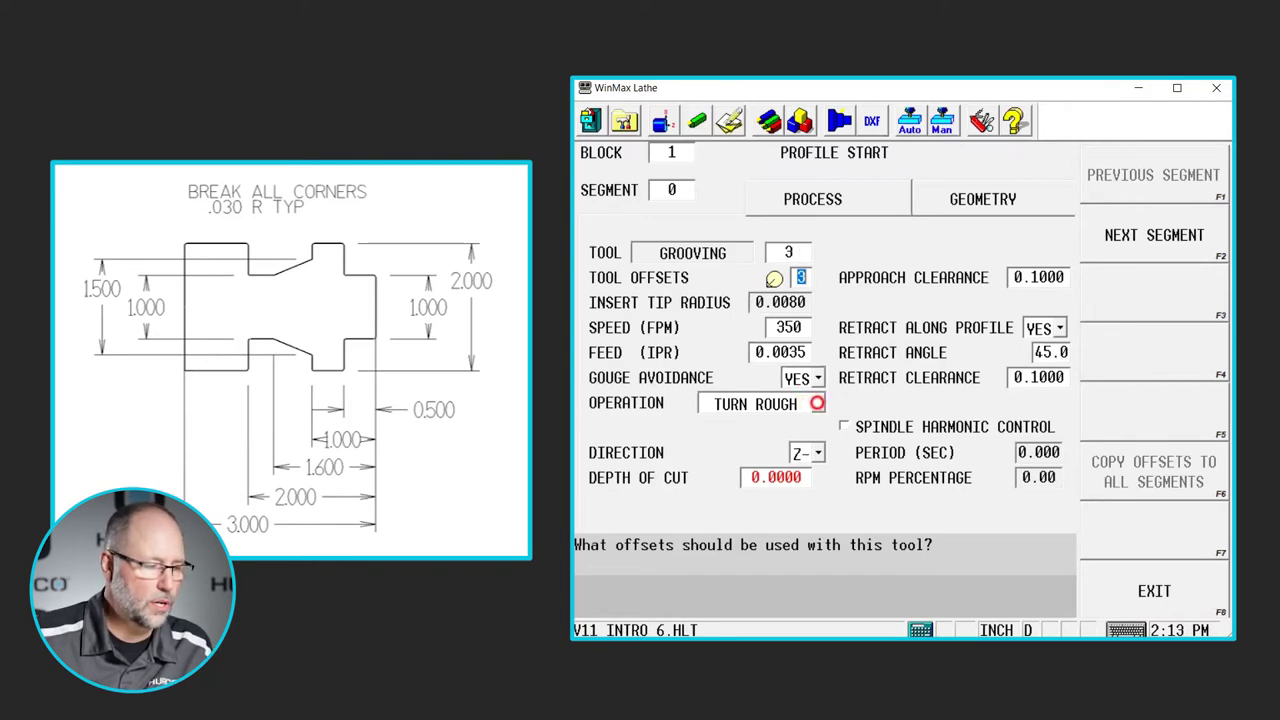
{"action": "left_click", "coordinate": [817, 403]}
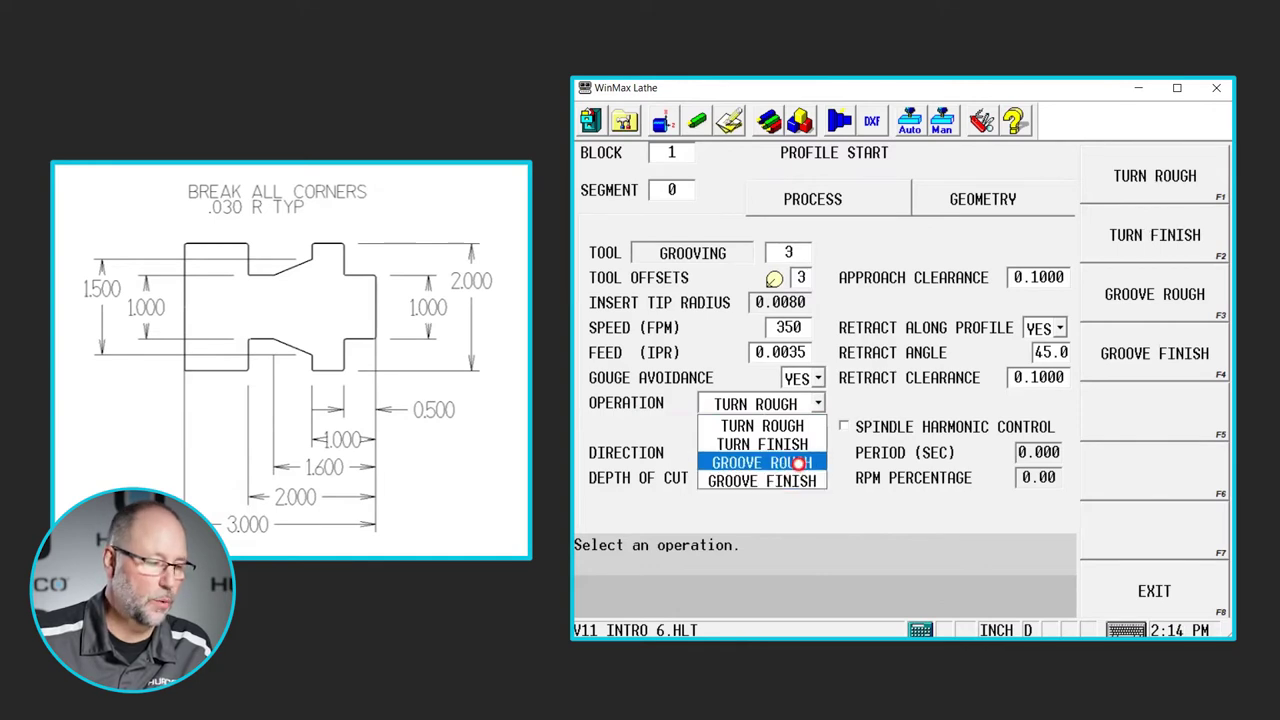
{"action": "left_click", "coordinate": [798, 462]}
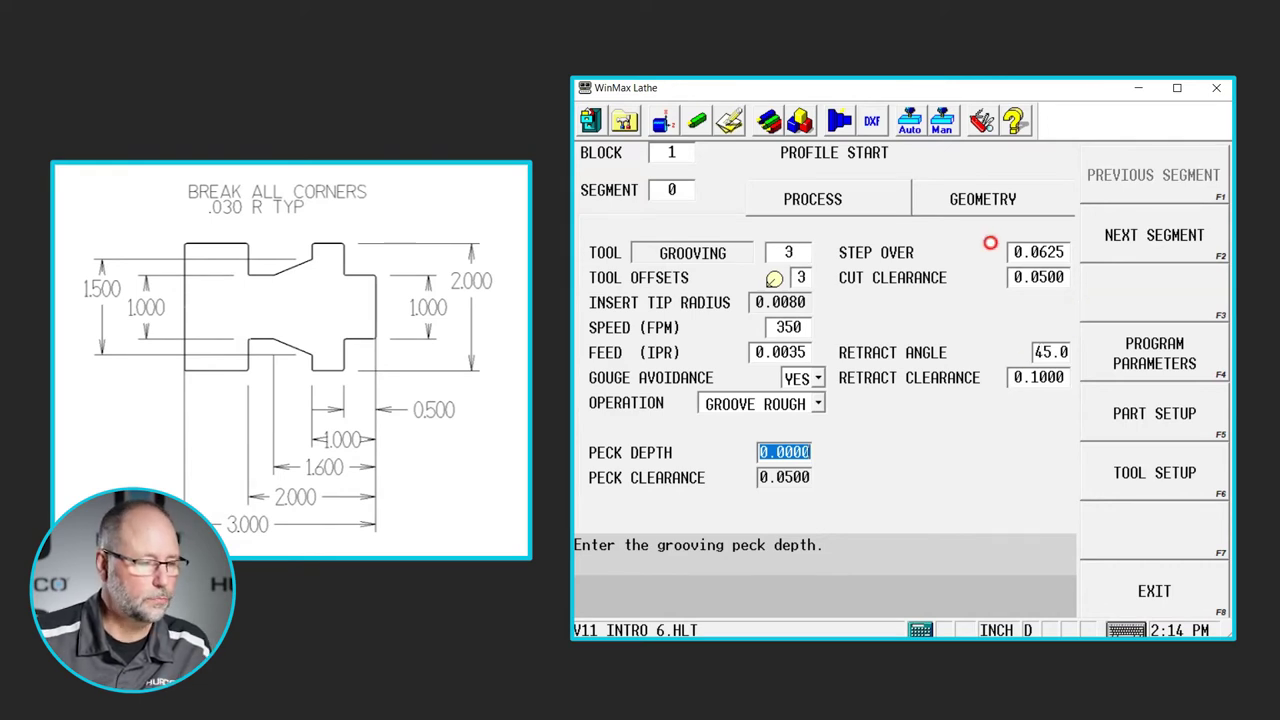
{"action": "left_click", "coordinate": [989, 203]}
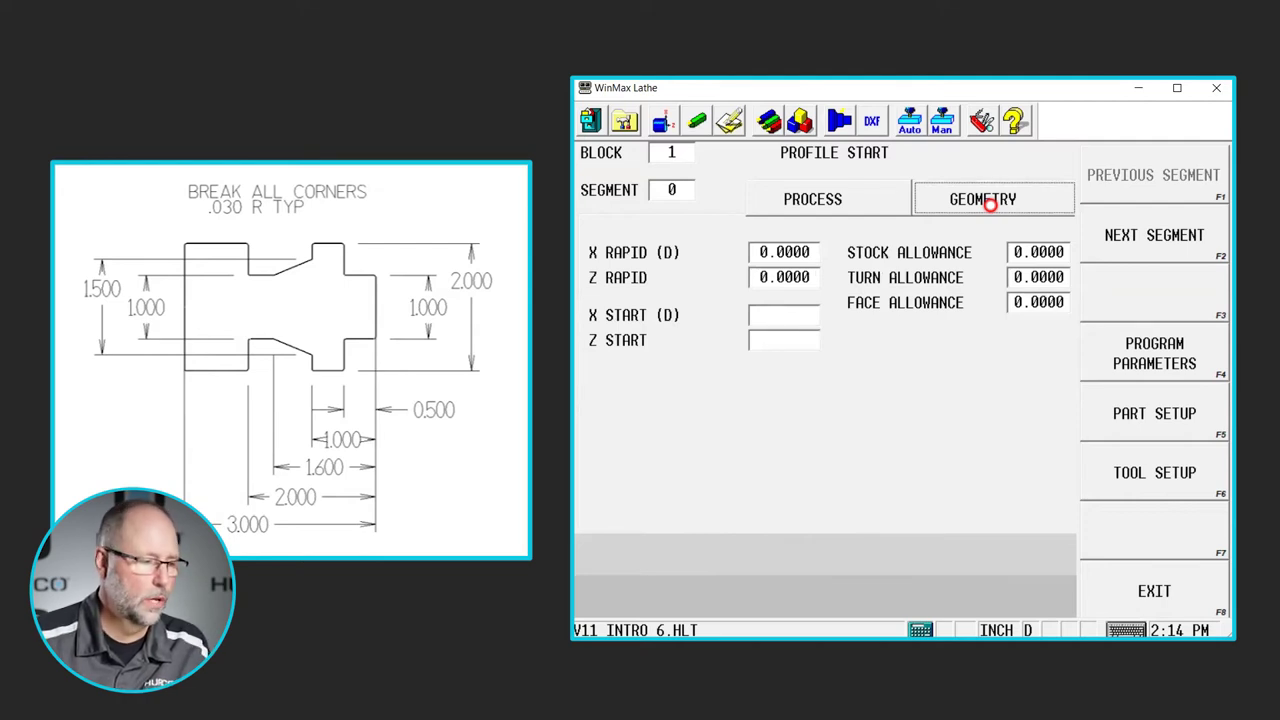
{"action": "left_click", "coordinate": [777, 253]}
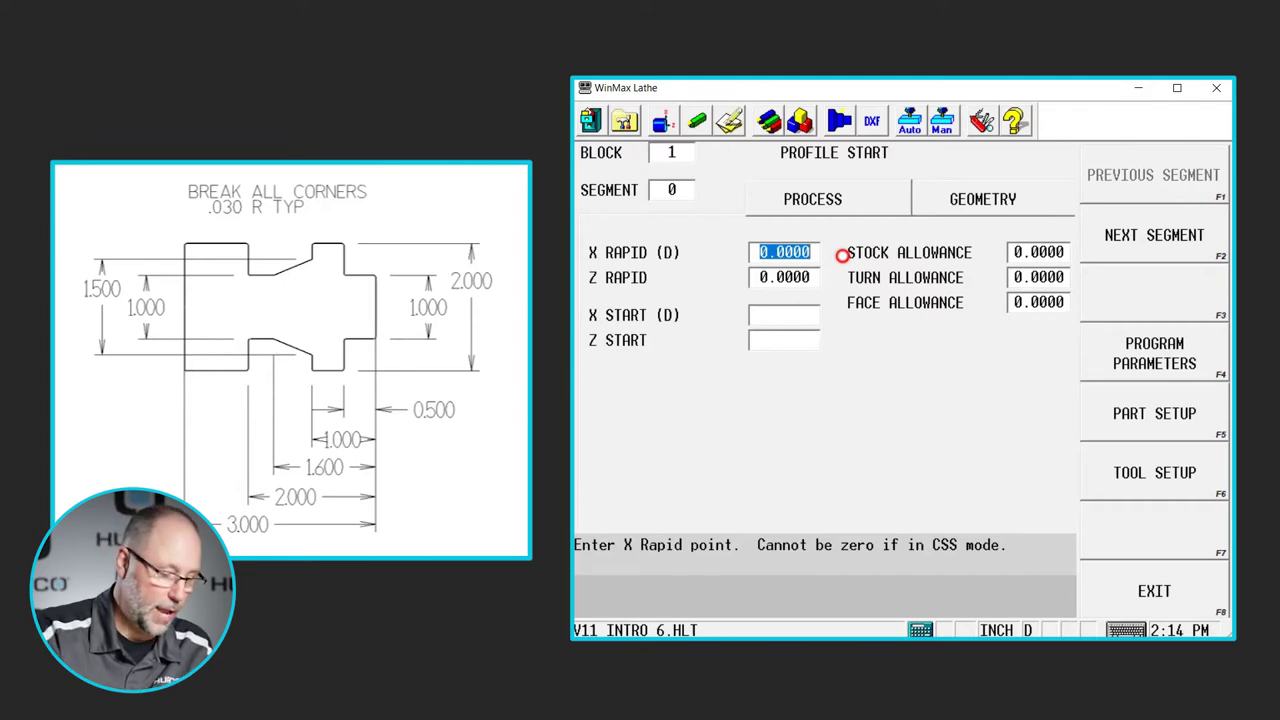
- Set rapid point X 2.375, Z 0.2 with 0.01 stock/turn and 0.005 face allowances
{"action": "type", "text": "2.375"}
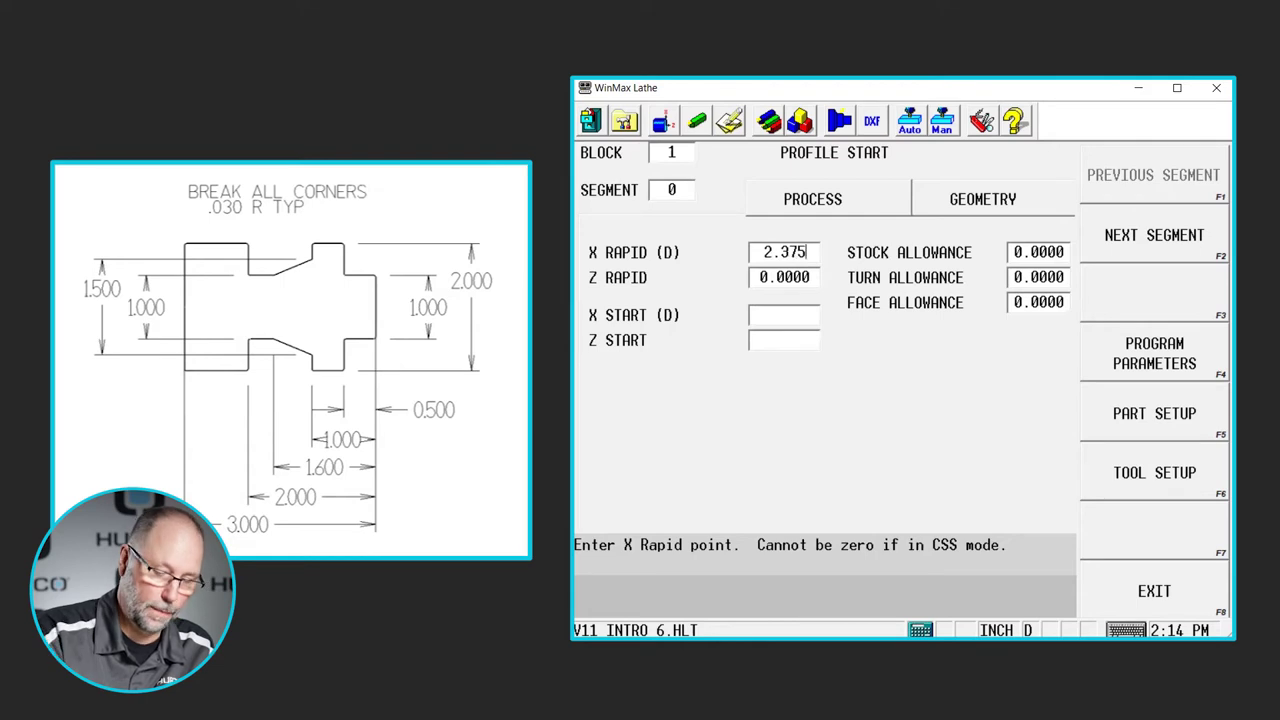
{"action": "key", "text": "Return"}
{"action": "type", "text": ".2"}
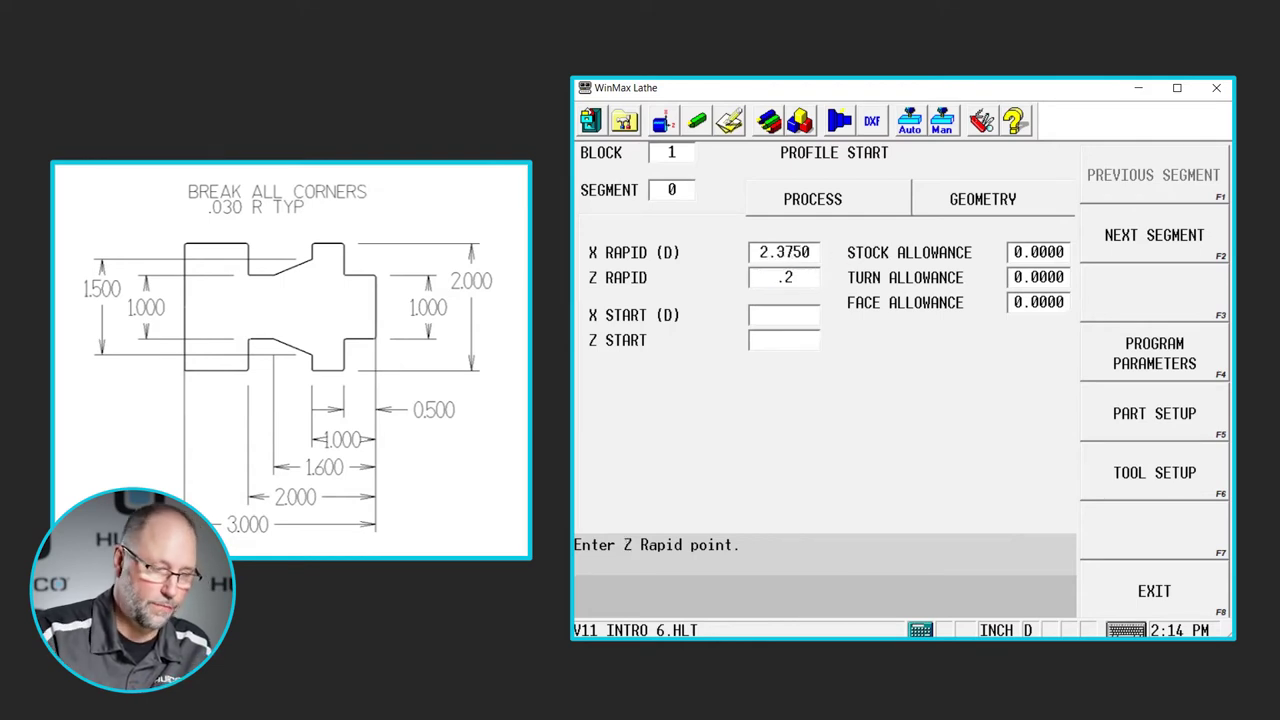
{"action": "key", "text": "Return"}
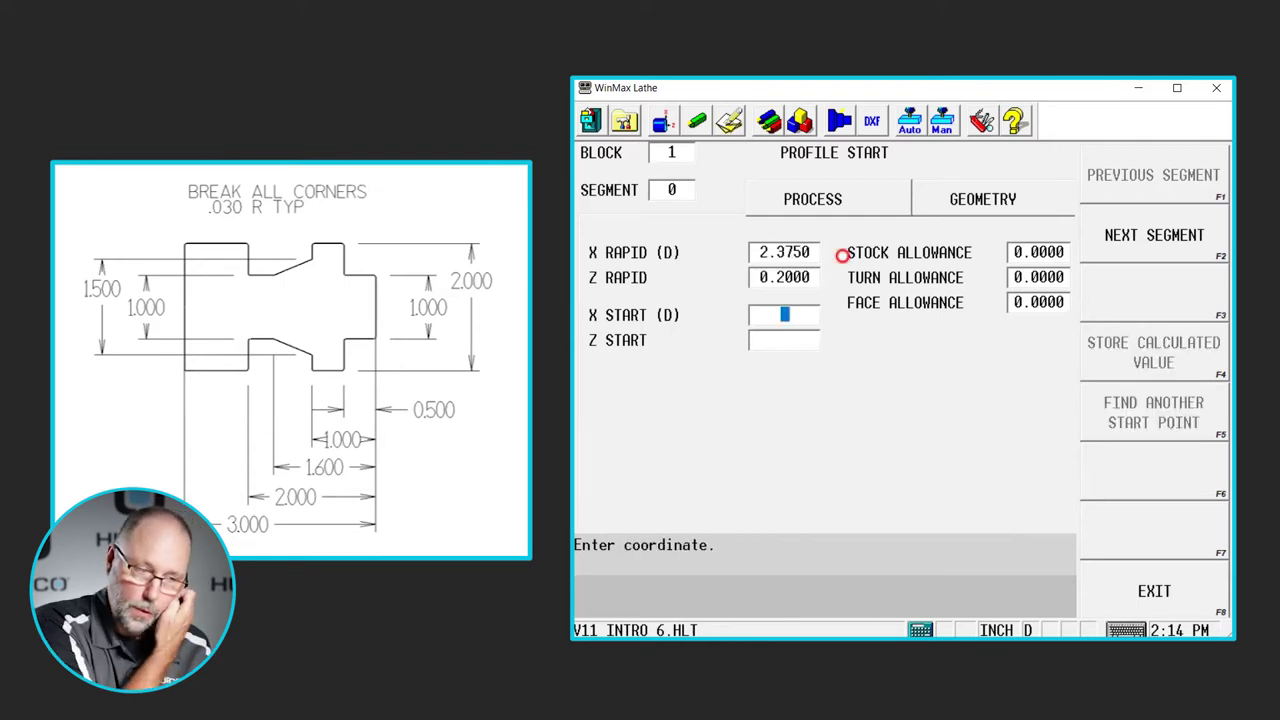
{"action": "left_click", "coordinate": [1032, 250]}
{"action": "type", "text": ".01"}
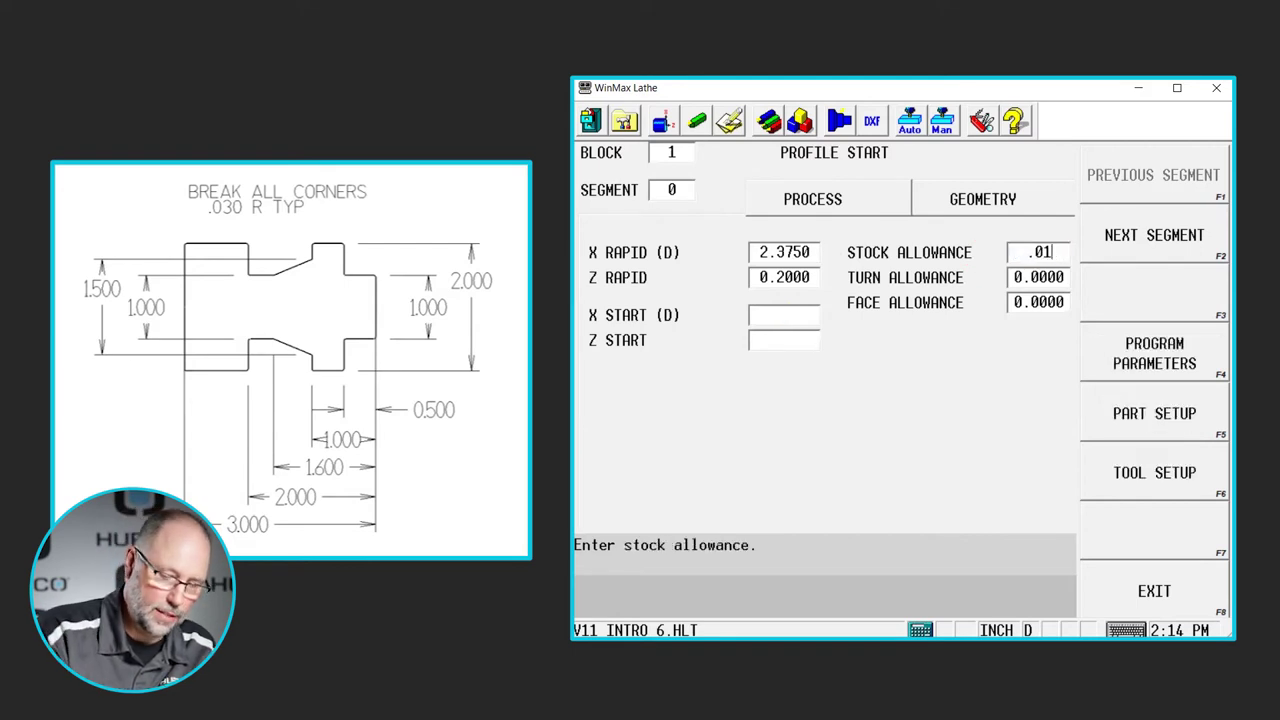
{"action": "key", "text": "Return"}
{"action": "key", "text": "Return"}
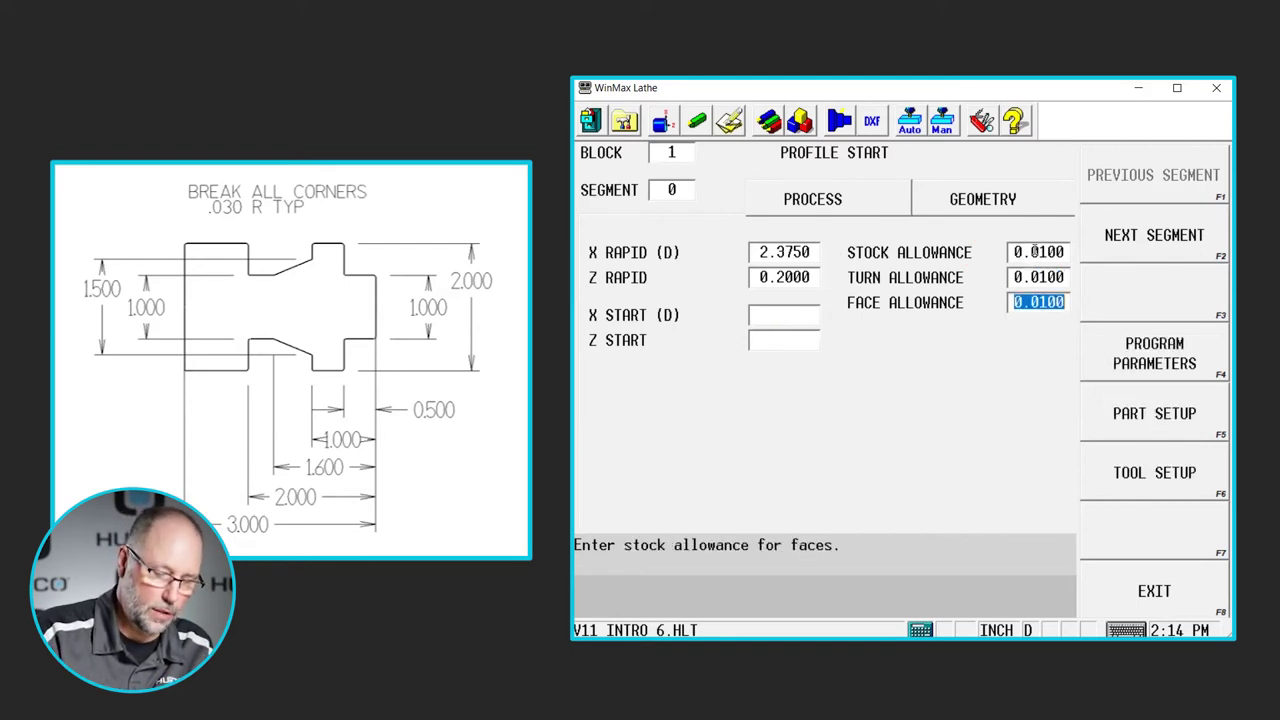
{"action": "type", "text": ".005"}
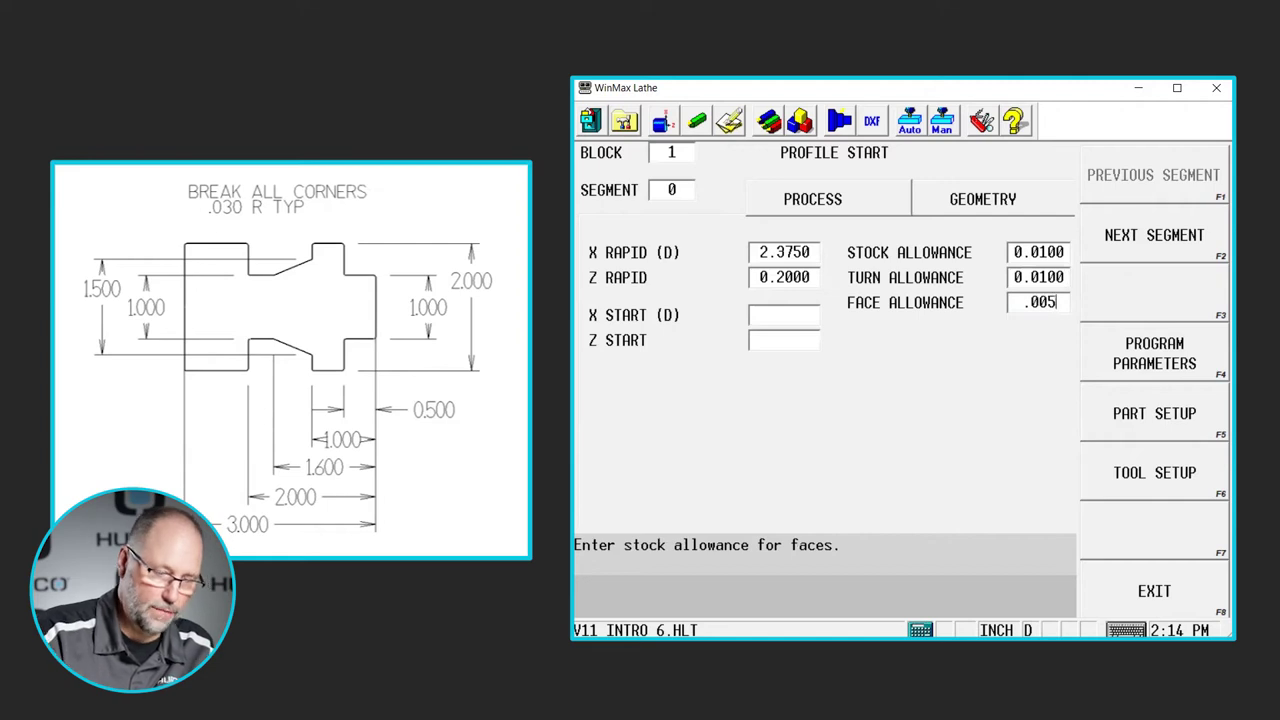
{"action": "key", "text": "Return"}
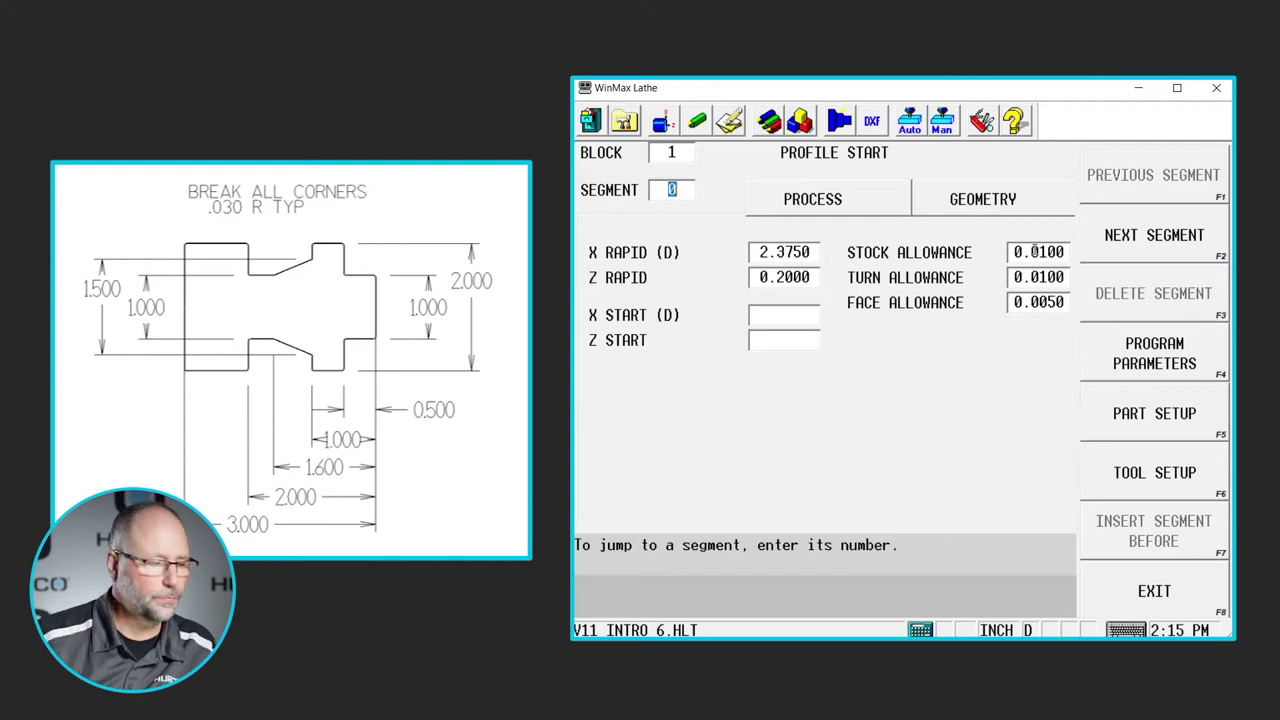
- Set the groove profile's start point to X 2.15, Z 0.13
{"action": "left_click", "coordinate": [789, 315]}
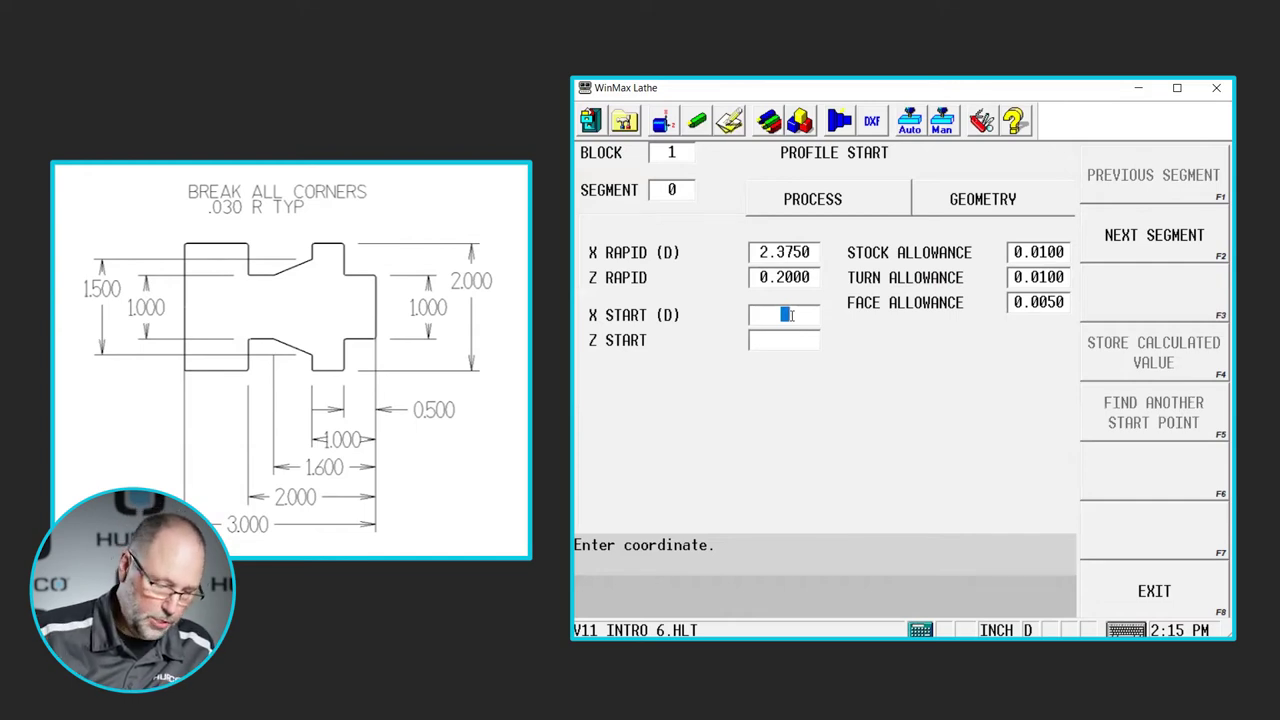
{"action": "type", "text": "2.1"}
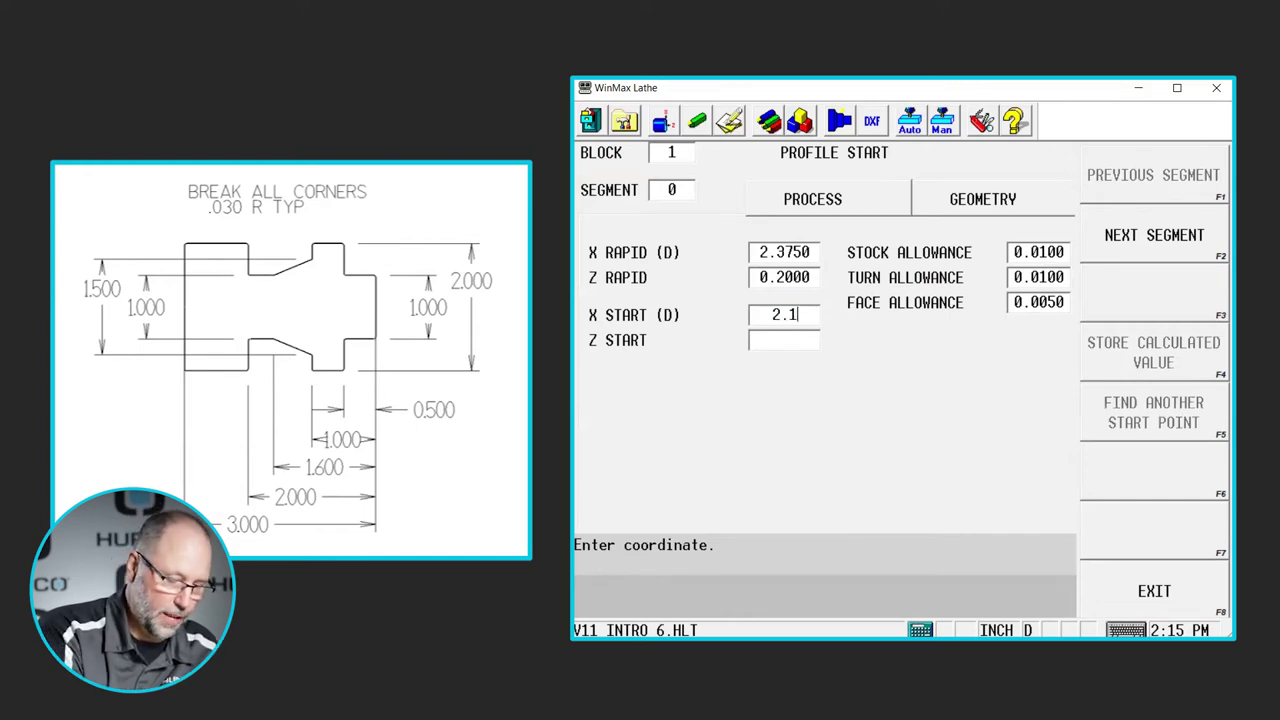
{"action": "type", "text": "50"}
{"action": "key", "text": "Return"}
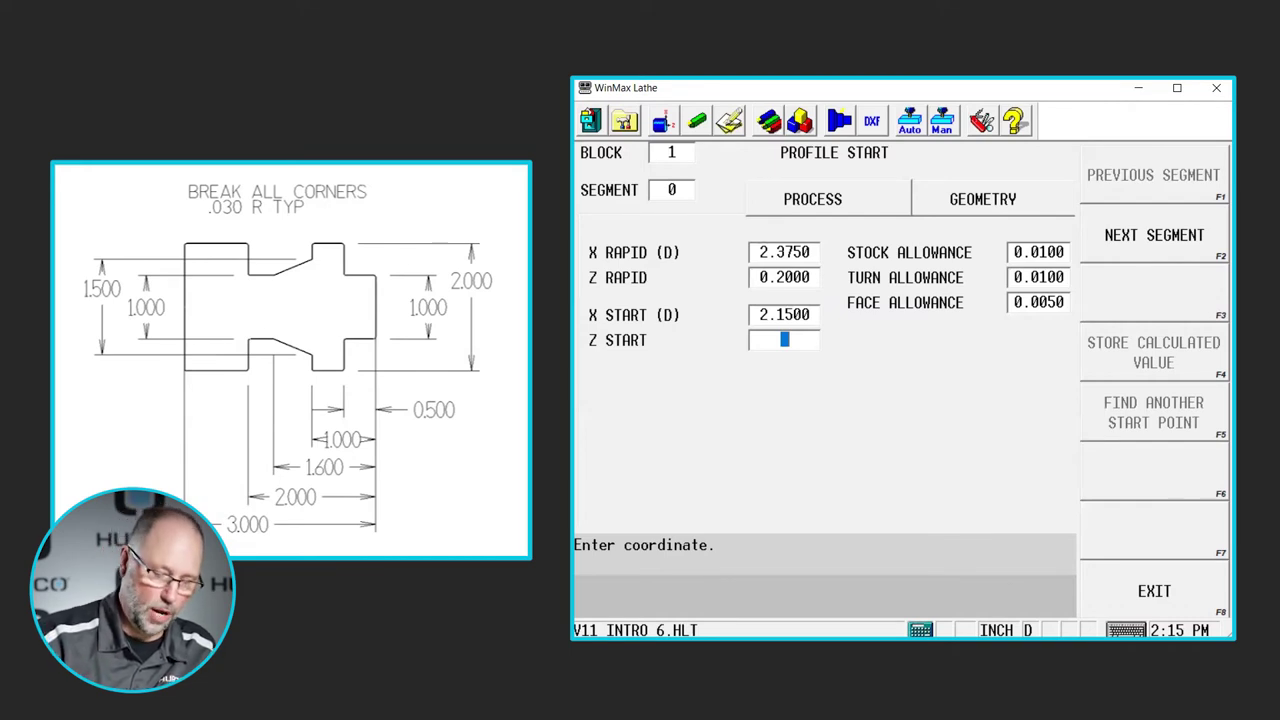
{"action": "type", "text": ".130"}
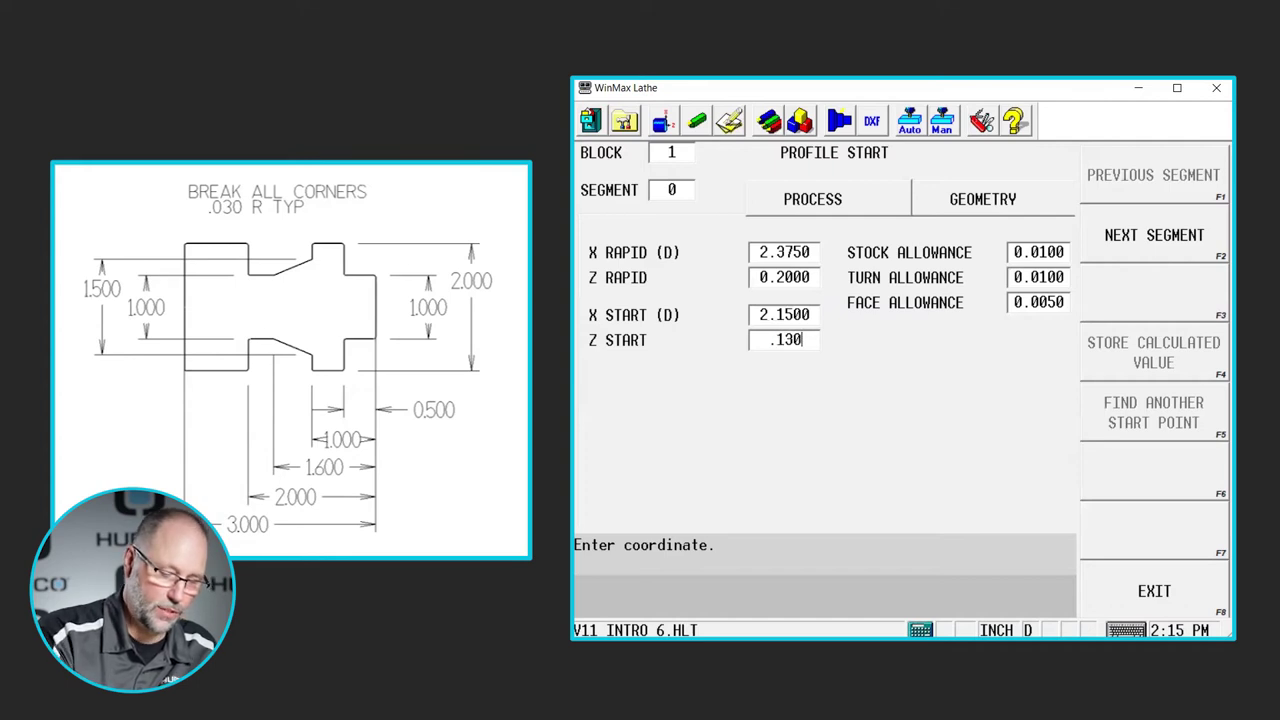
{"action": "key", "text": "Return"}
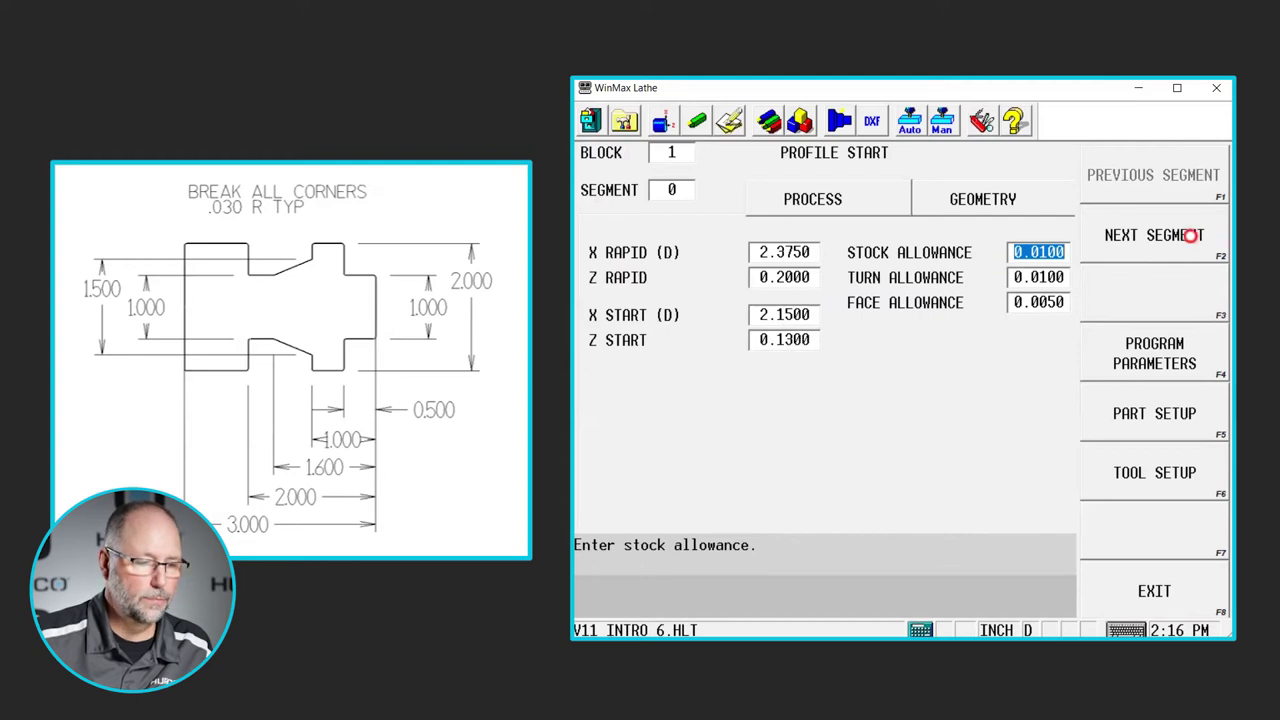
{"action": "left_click", "coordinate": [1172, 238]}
- Add segments: face down to X 0.9, turn to Z 0, face up to X 1.0
{"action": "left_click", "coordinate": [1165, 175]}
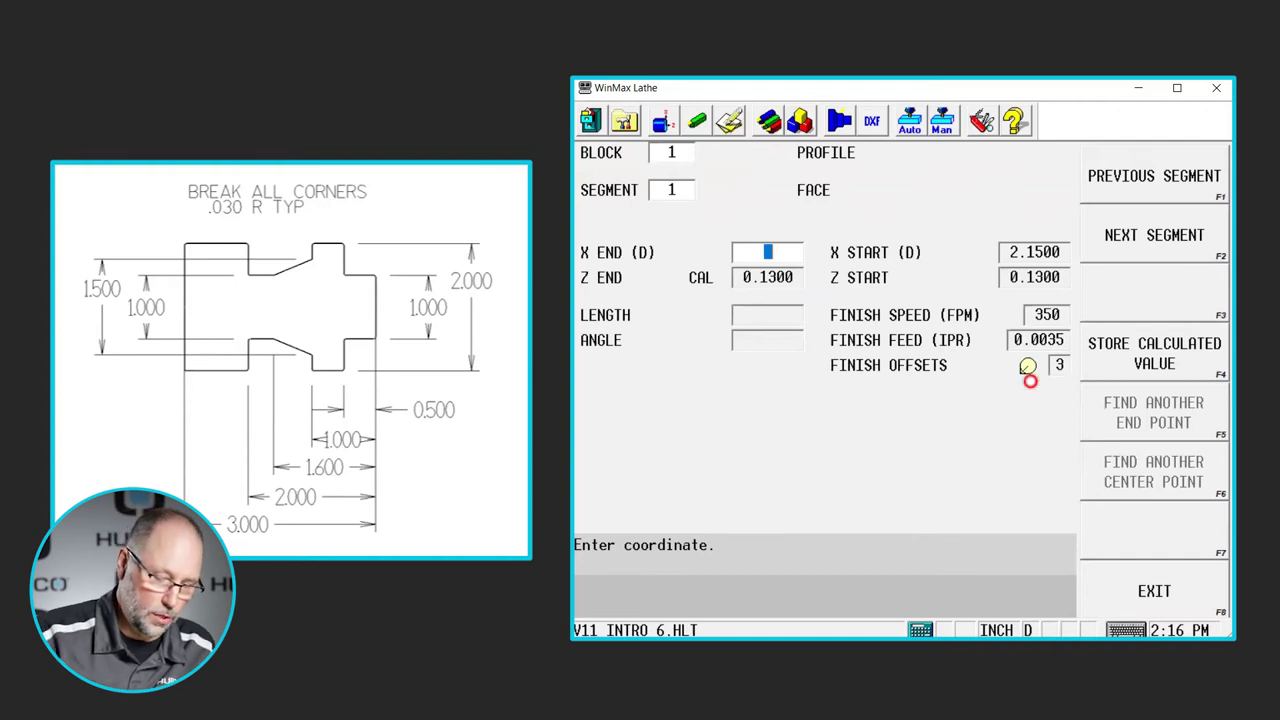
{"action": "type", "text": ".9"}
{"action": "key", "text": "Return"}
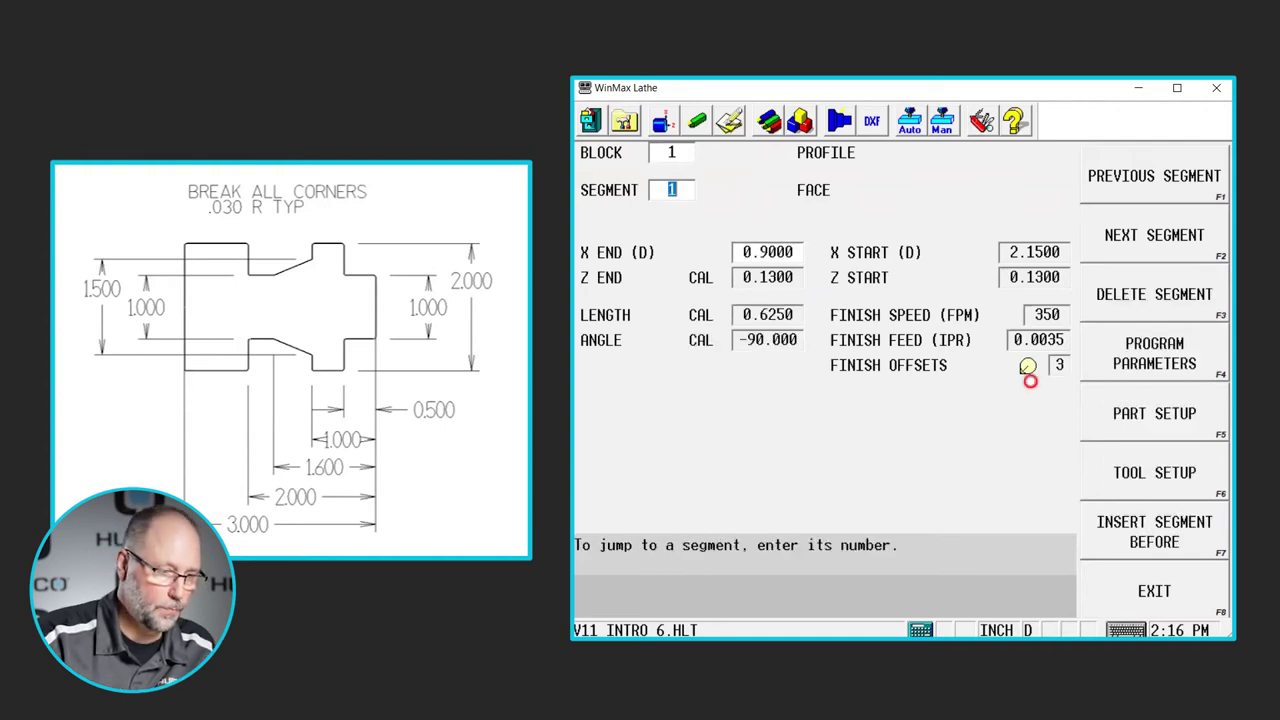
{"action": "left_click", "coordinate": [1115, 238]}
{"action": "left_click", "coordinate": [1118, 294]}
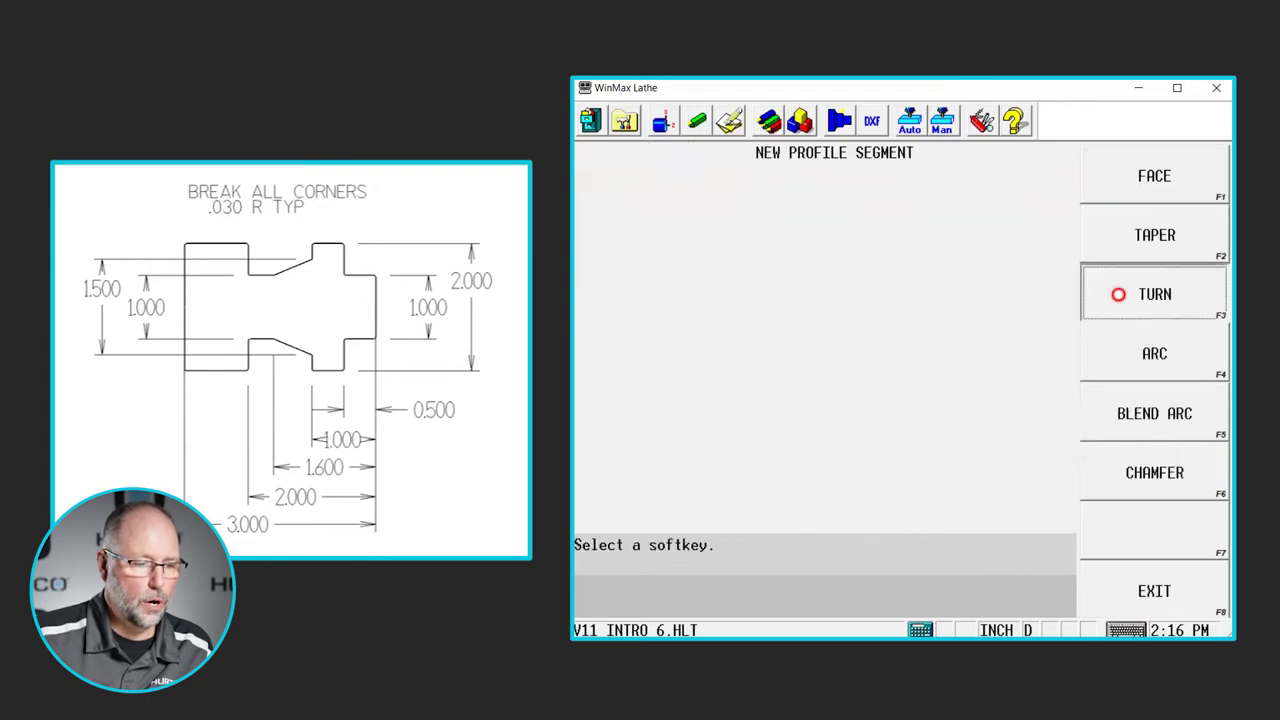
{"action": "type", "text": "0"}
{"action": "key", "text": "Return"}
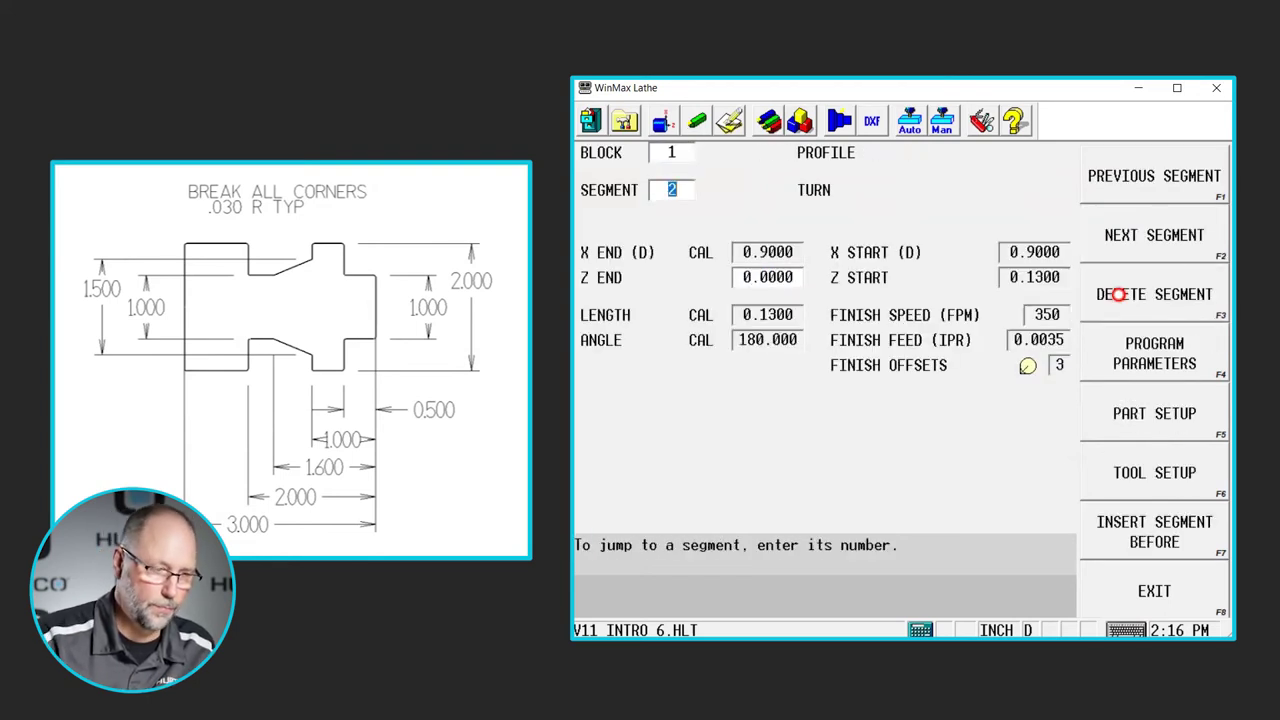
{"action": "left_click", "coordinate": [1175, 252]}
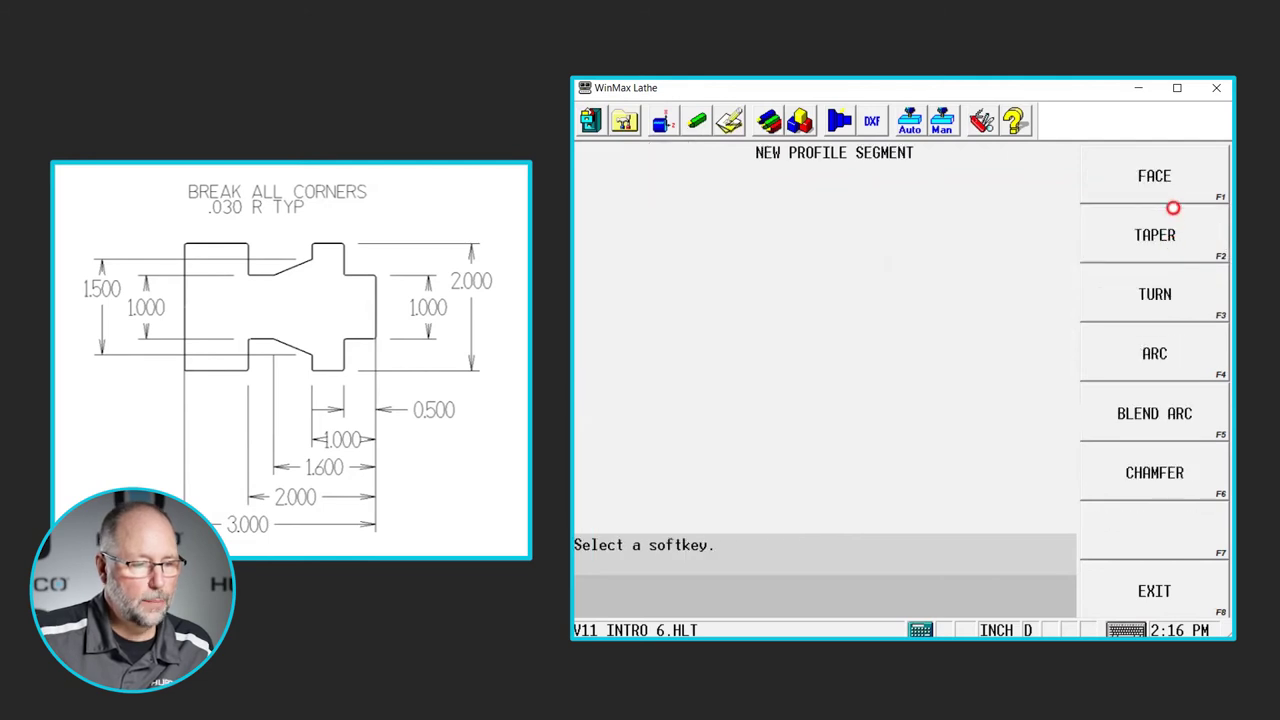
{"action": "left_click", "coordinate": [1166, 177]}
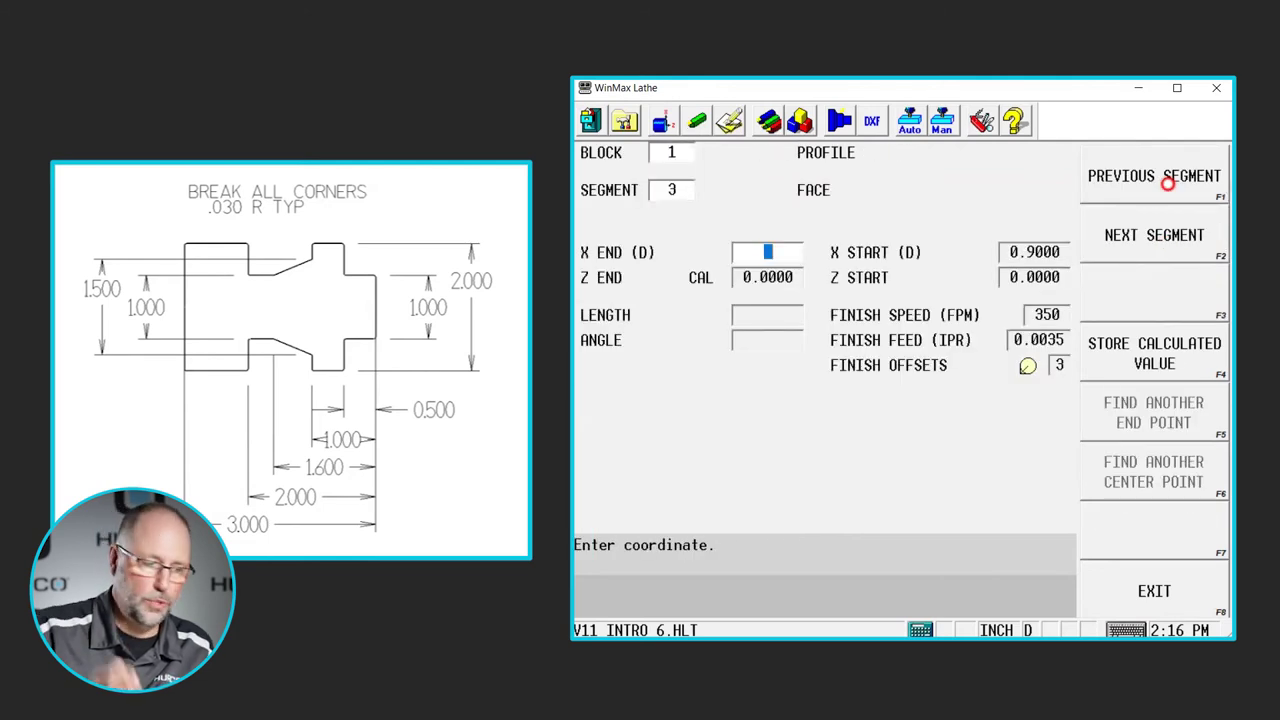
{"action": "type", "text": "1"}
{"action": "key", "text": "Return"}
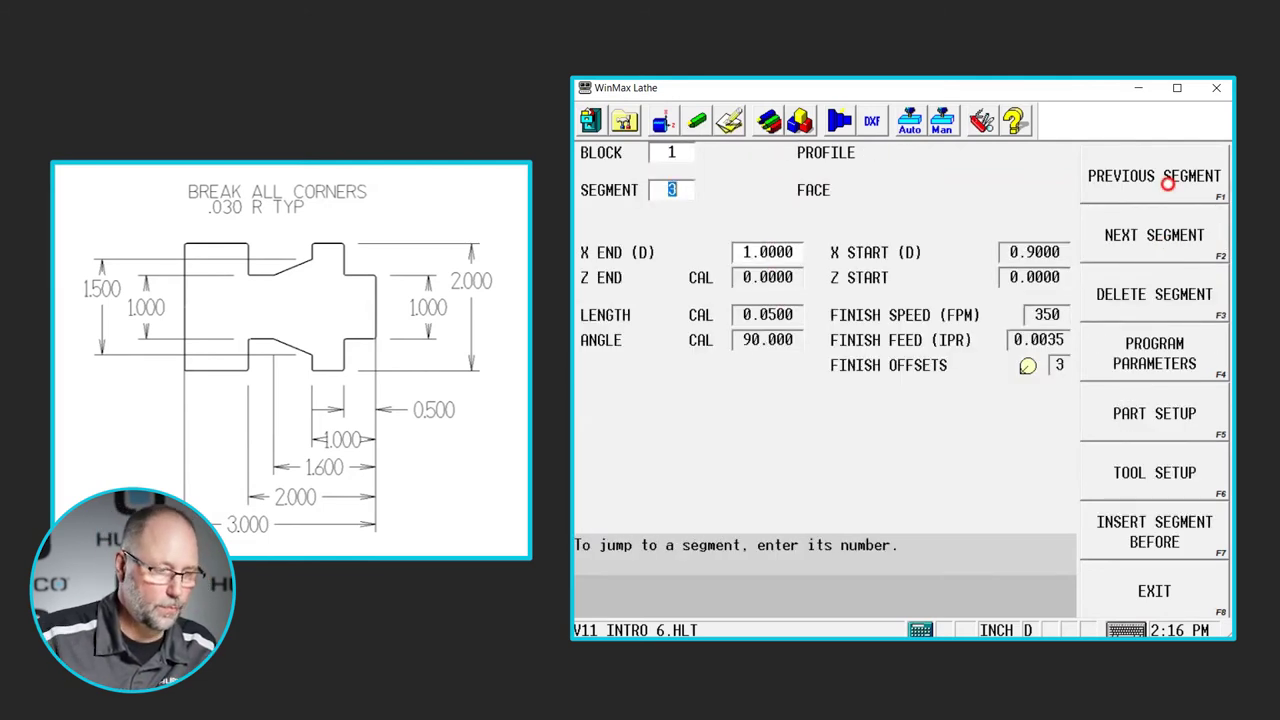
{"action": "left_click", "coordinate": [1176, 239]}
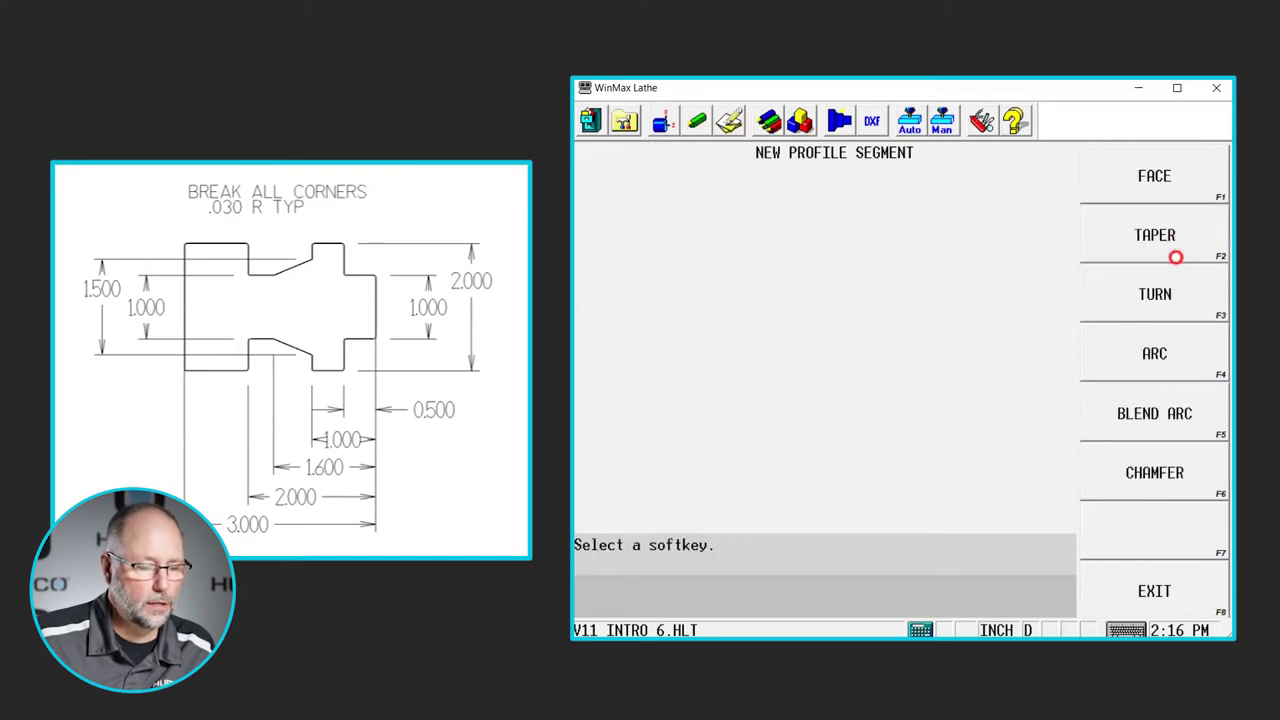
- Add a 0.03 blend arc, a turn to Z -0.5, and another 0.03 blend arc
{"action": "left_click", "coordinate": [1169, 424]}
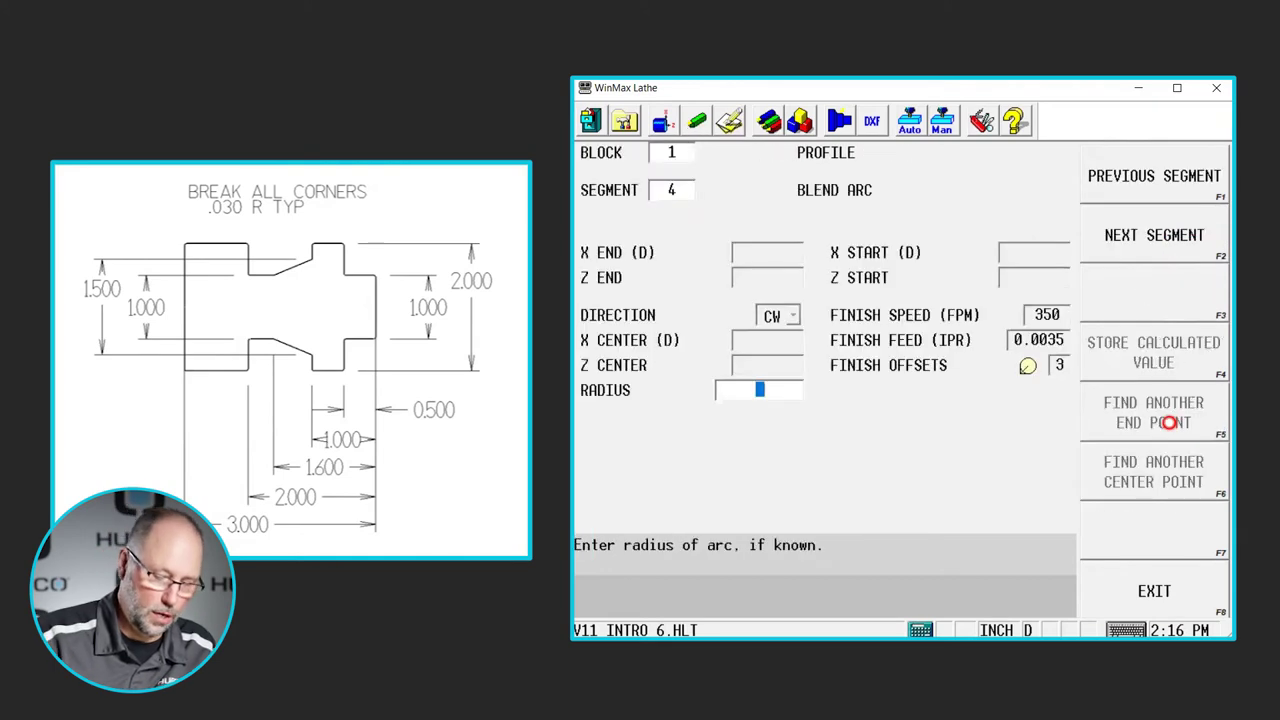
{"action": "type", "text": ".03"}
{"action": "left_click", "coordinate": [1169, 424]}
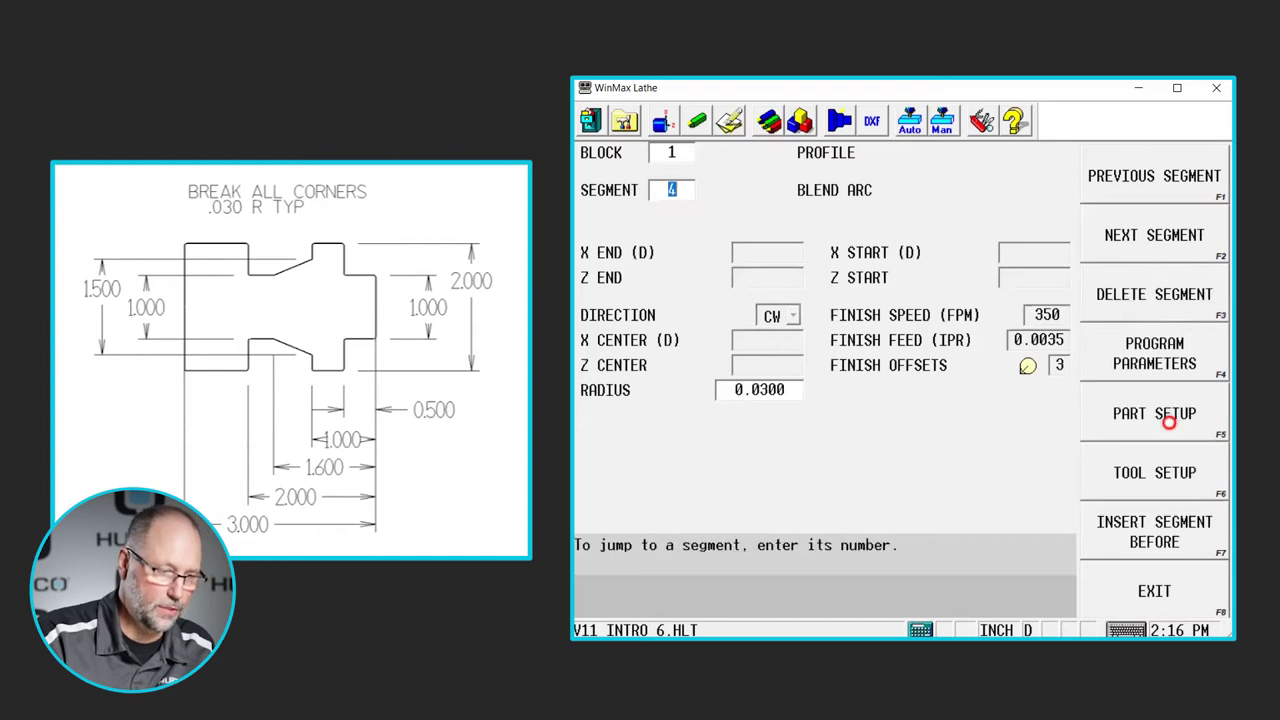
{"action": "left_click", "coordinate": [1145, 230]}
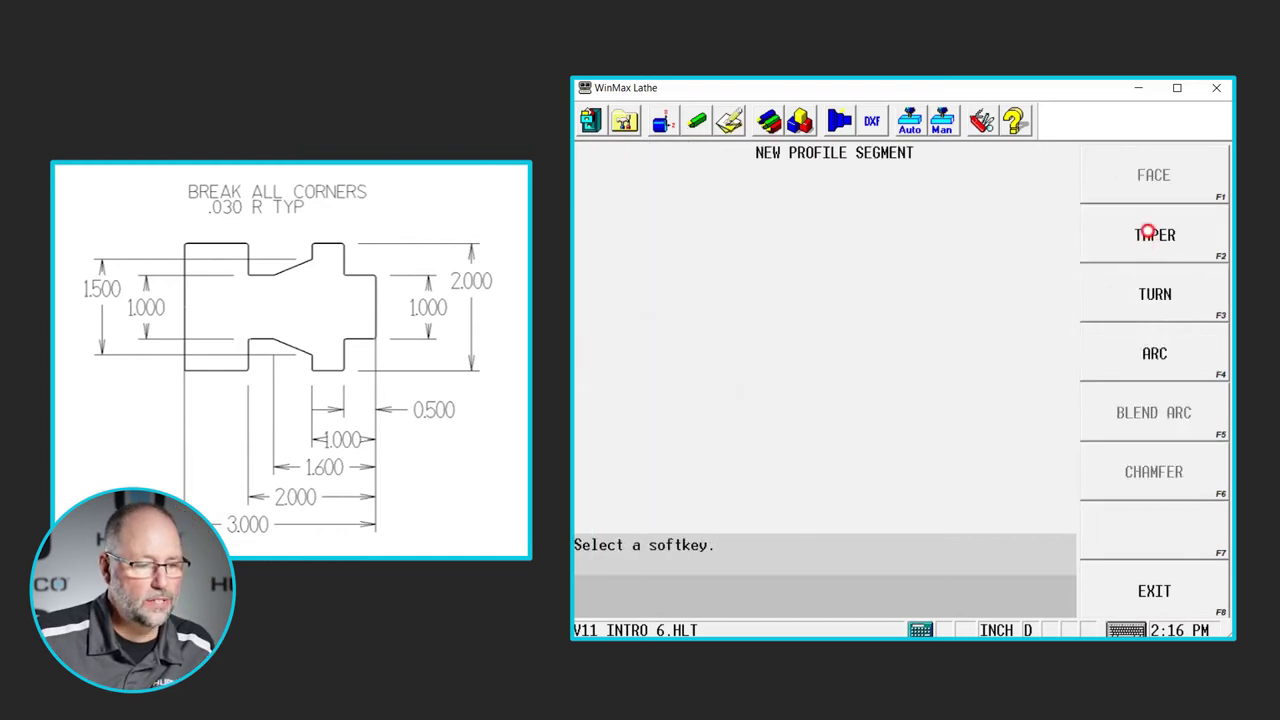
{"action": "left_click", "coordinate": [1155, 291]}
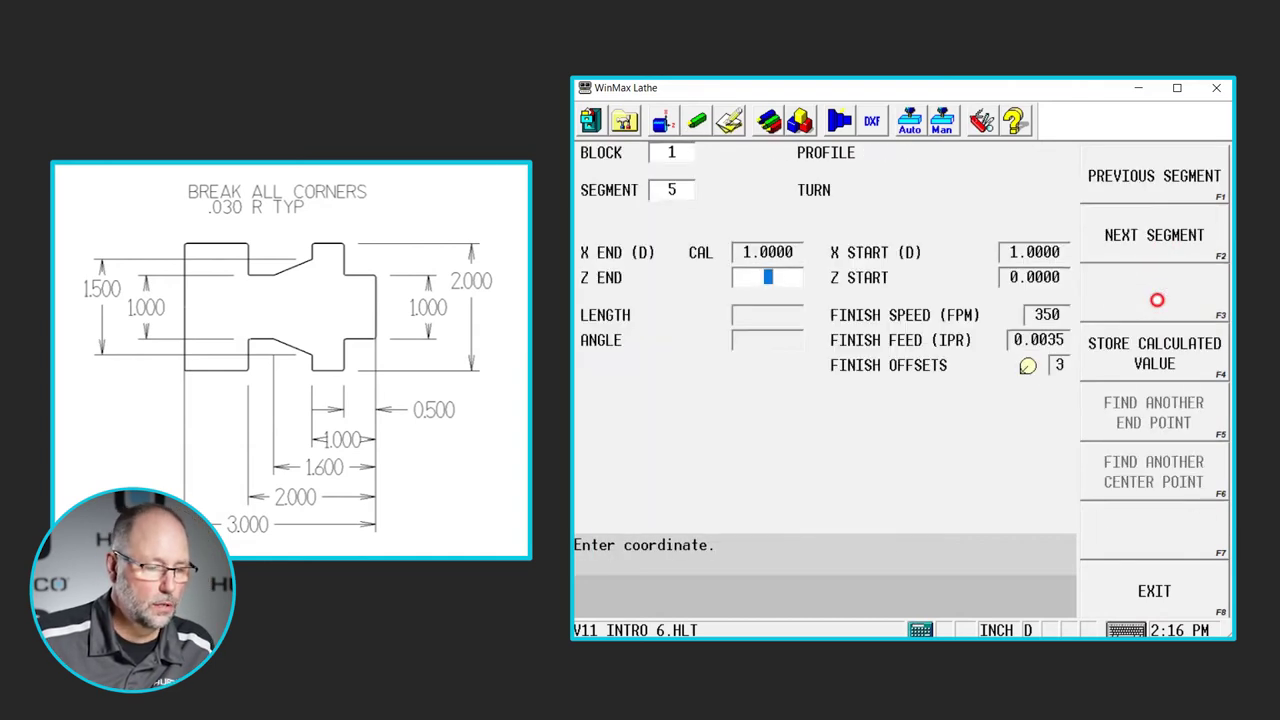
{"action": "type", "text": "-"}
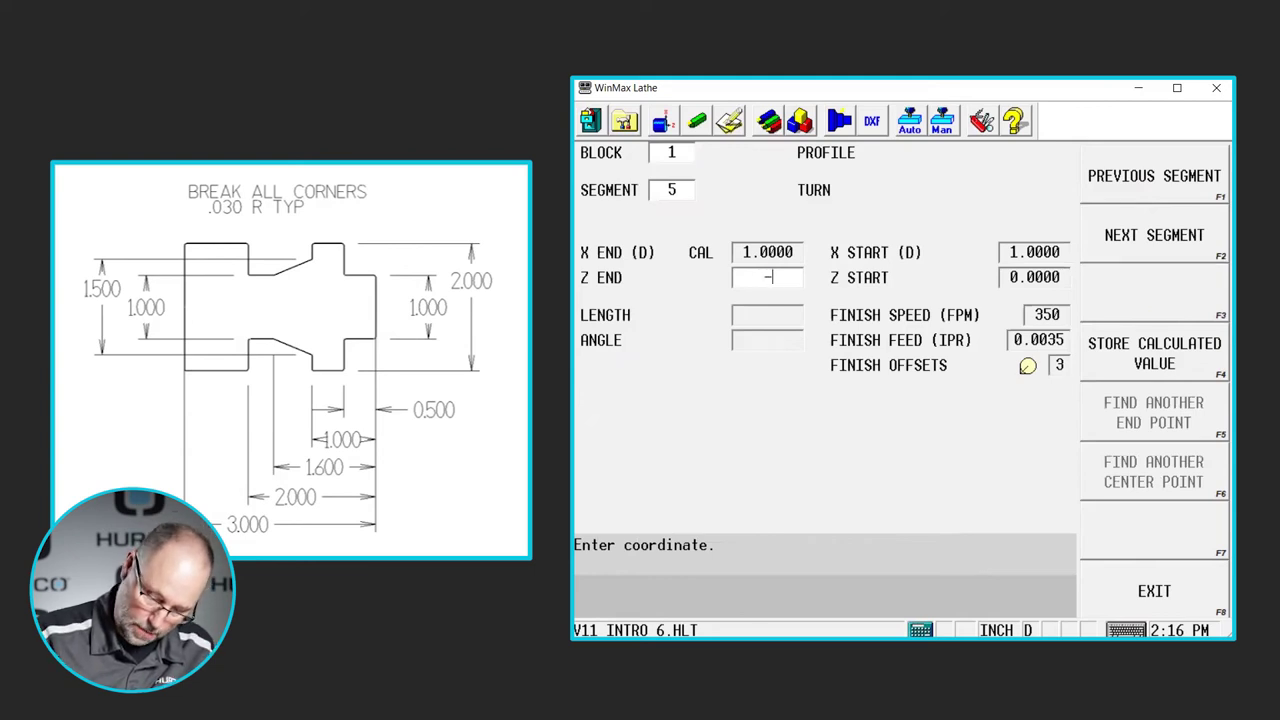
{"action": "type", "text": "."}
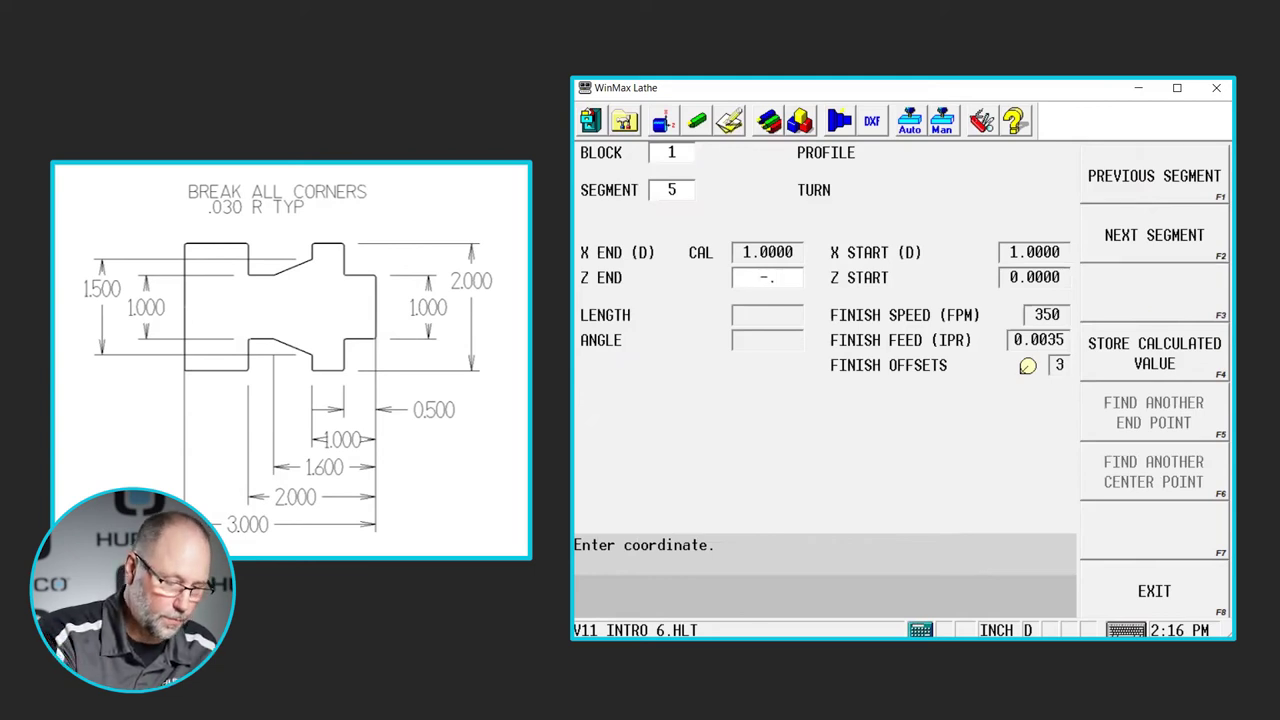
{"action": "type", "text": "5"}
{"action": "key", "text": "Return"}
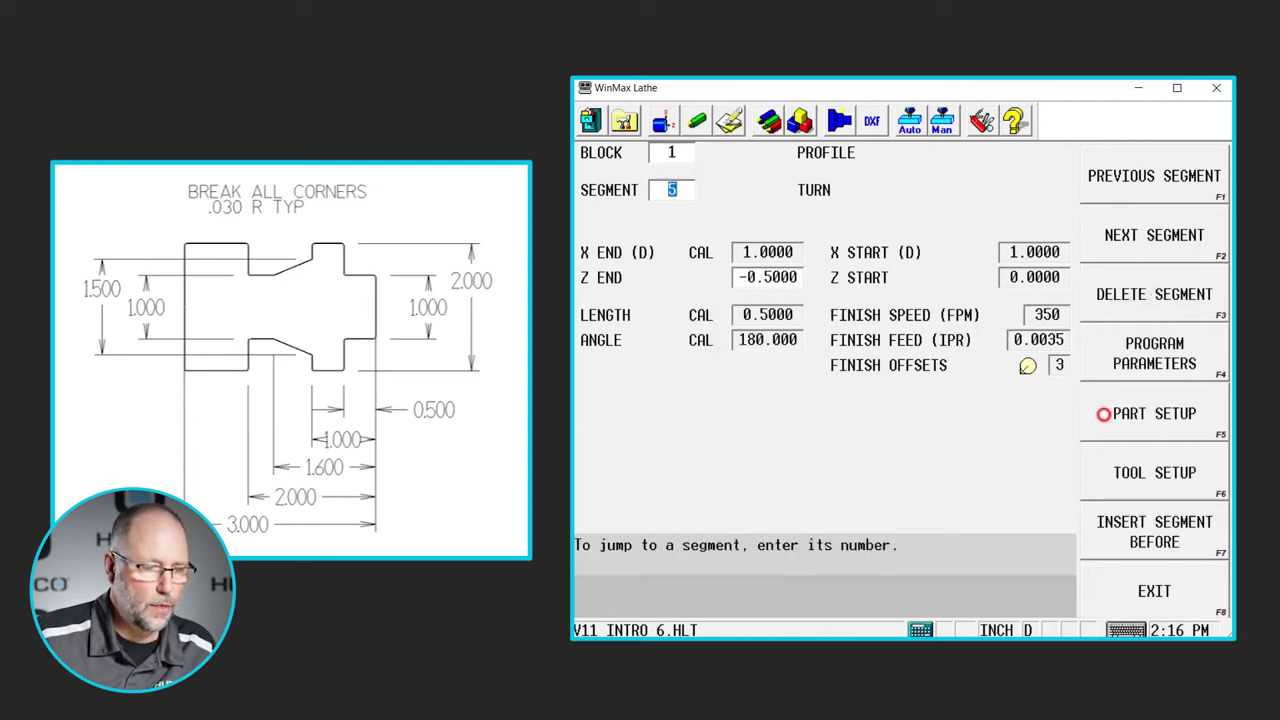
{"action": "left_click", "coordinate": [1145, 238]}
{"action": "left_click", "coordinate": [1195, 421]}
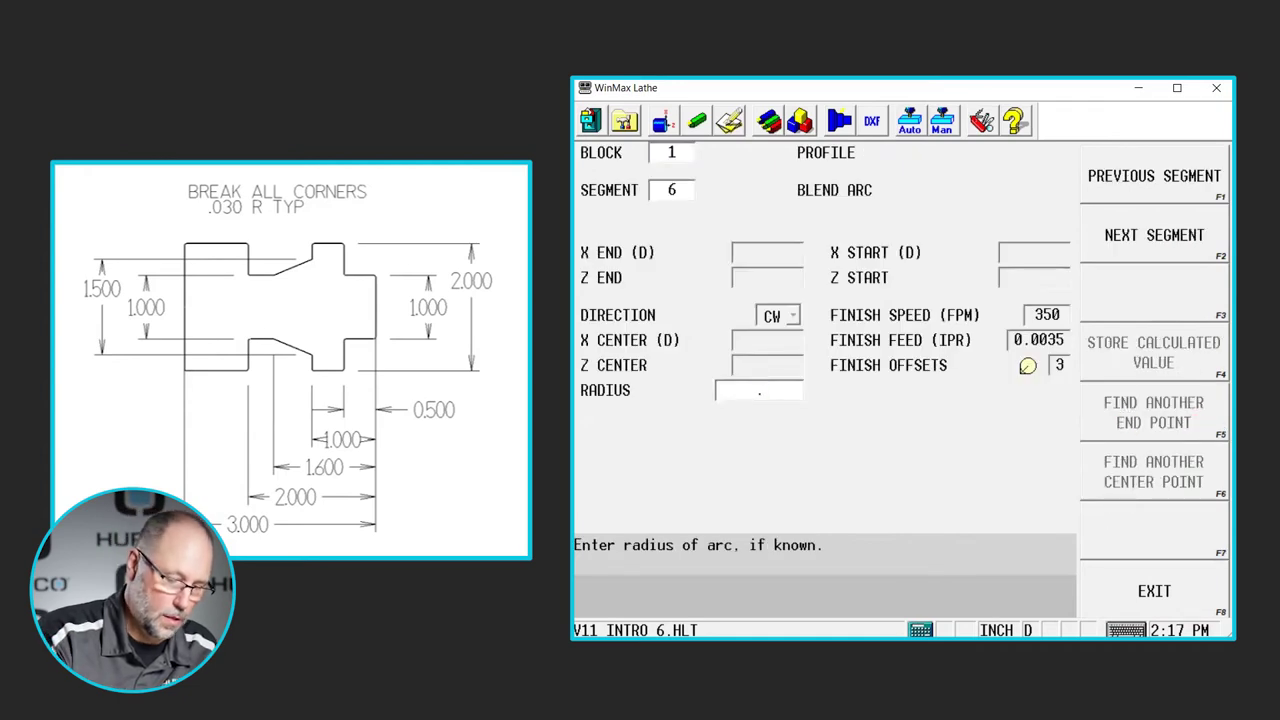
{"action": "type", "text": ".03"}
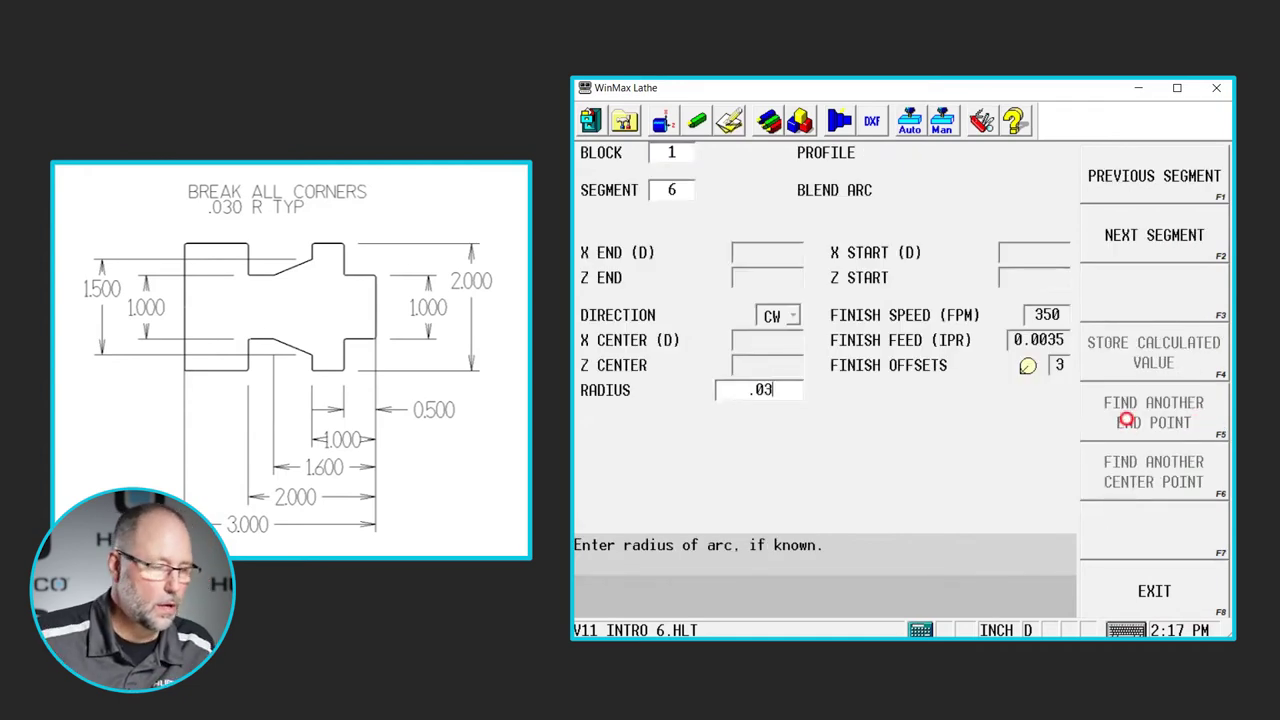
{"action": "key", "text": "Return"}
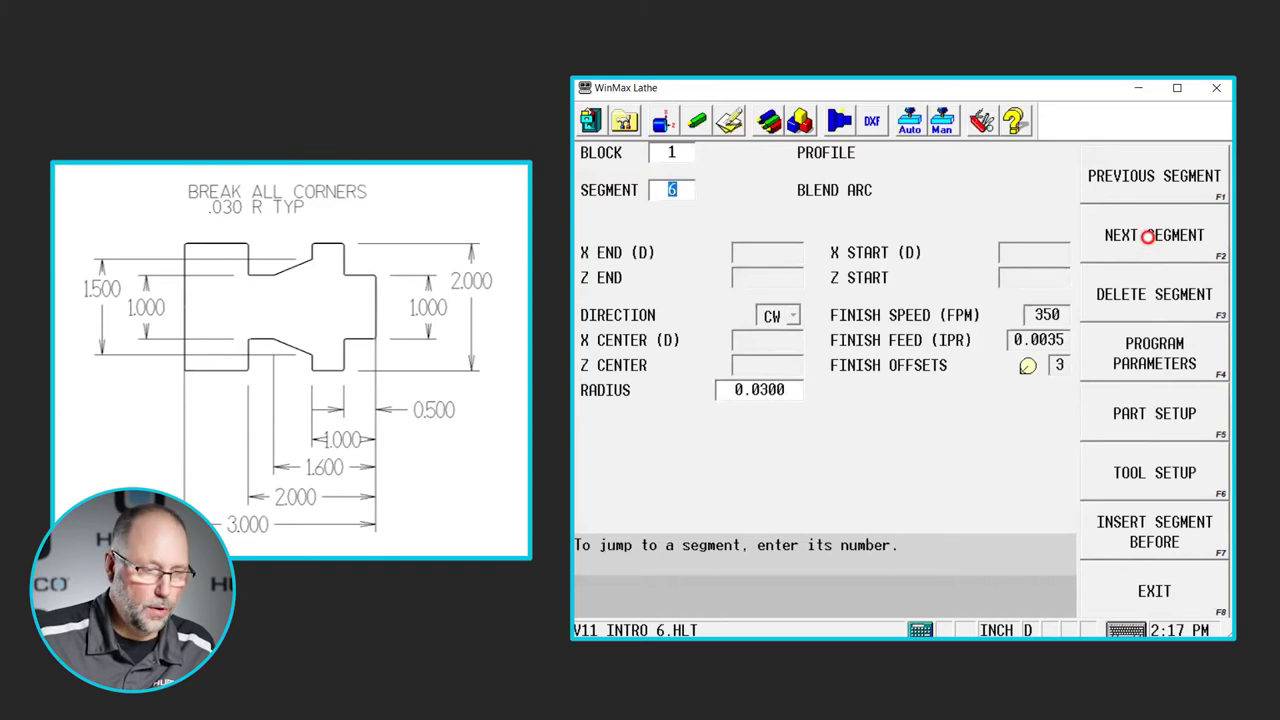
- Add a face to X 2, a 0.03 blend, a turn to Z -1, and a face to X 1.5
{"action": "left_click", "coordinate": [1148, 236]}
{"action": "left_click", "coordinate": [1143, 170]}
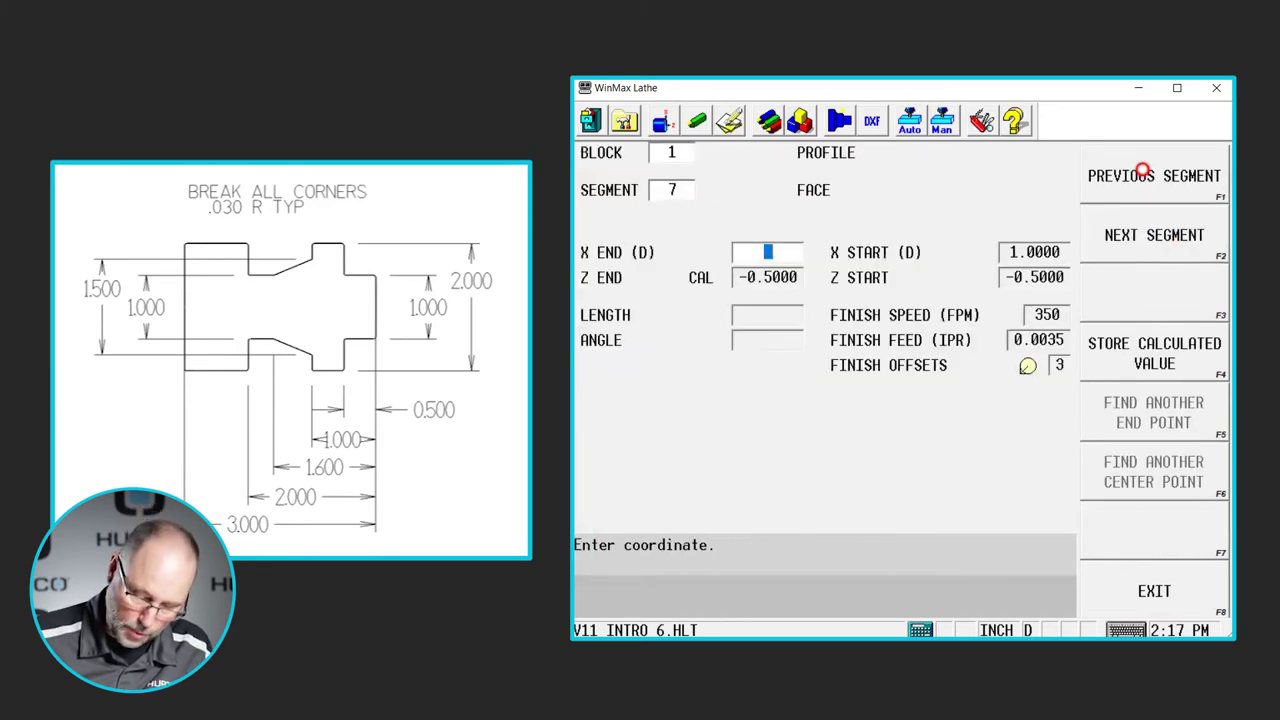
{"action": "type", "text": "2"}
{"action": "key", "text": "Return"}
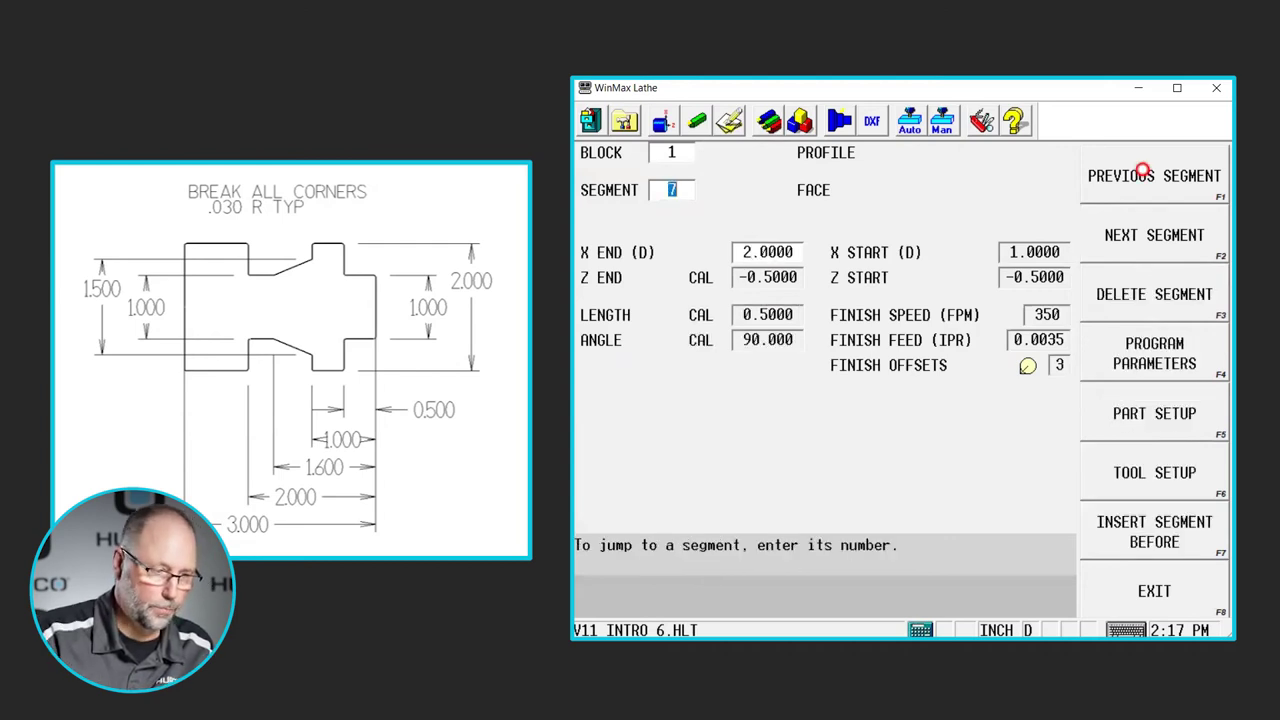
{"action": "left_click", "coordinate": [1149, 236]}
{"action": "left_click", "coordinate": [1149, 414]}
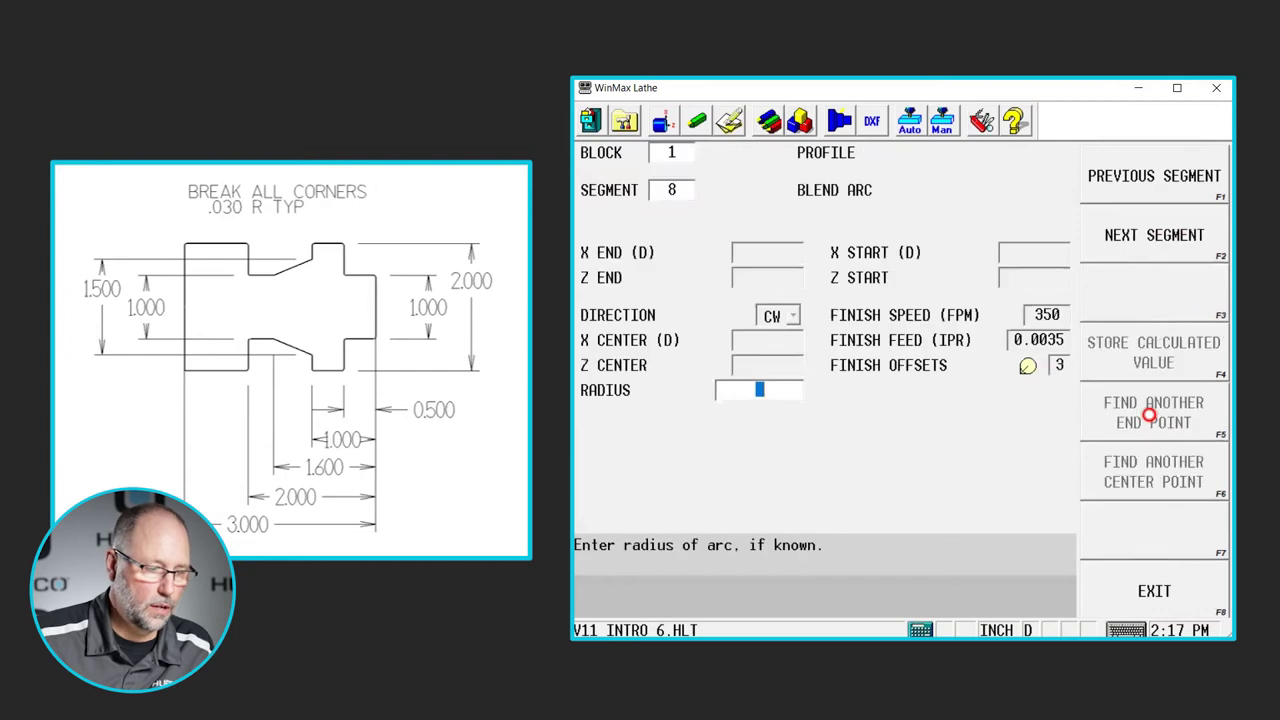
{"action": "type", "text": ".03"}
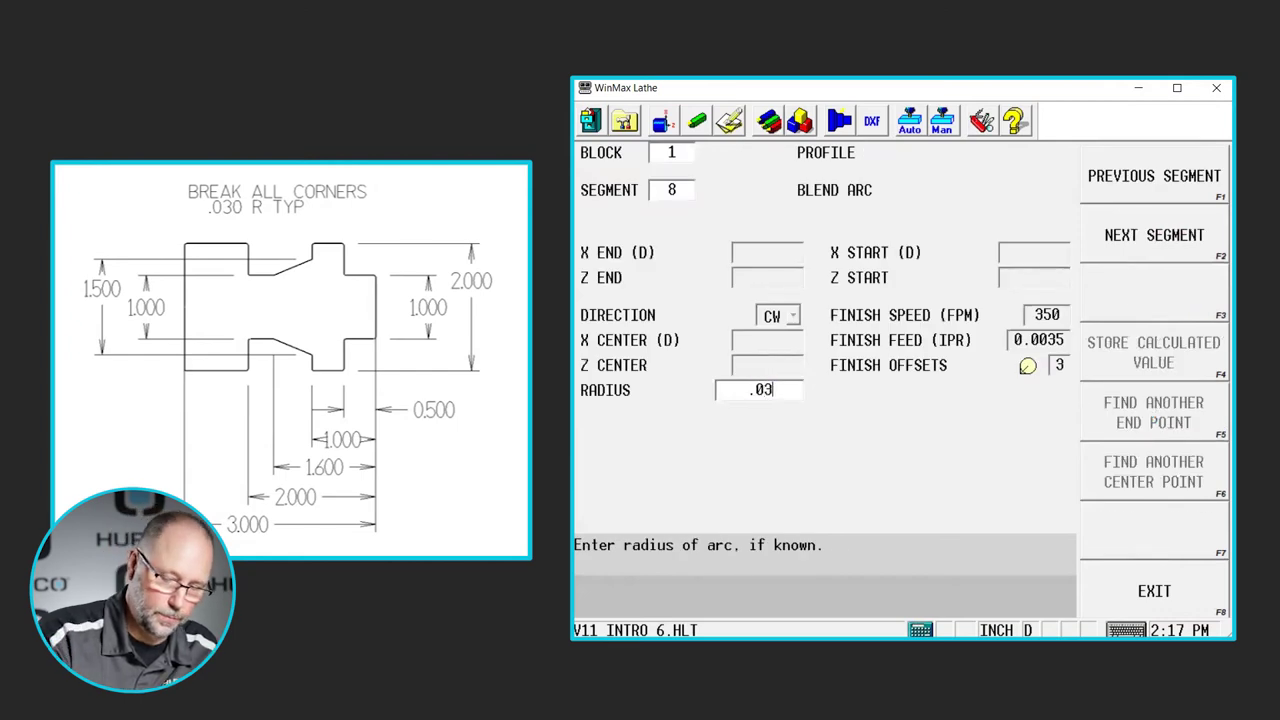
{"action": "key", "text": "Return"}
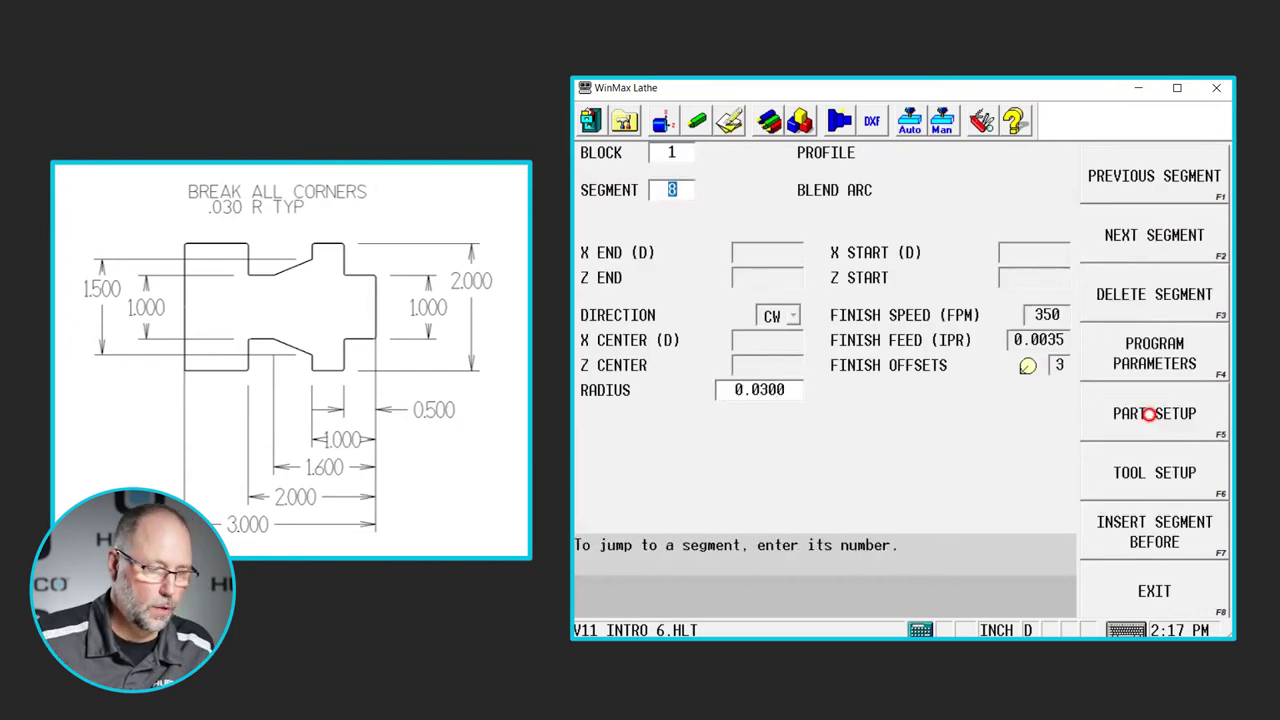
{"action": "left_click", "coordinate": [1145, 233]}
{"action": "left_click", "coordinate": [1154, 294]}
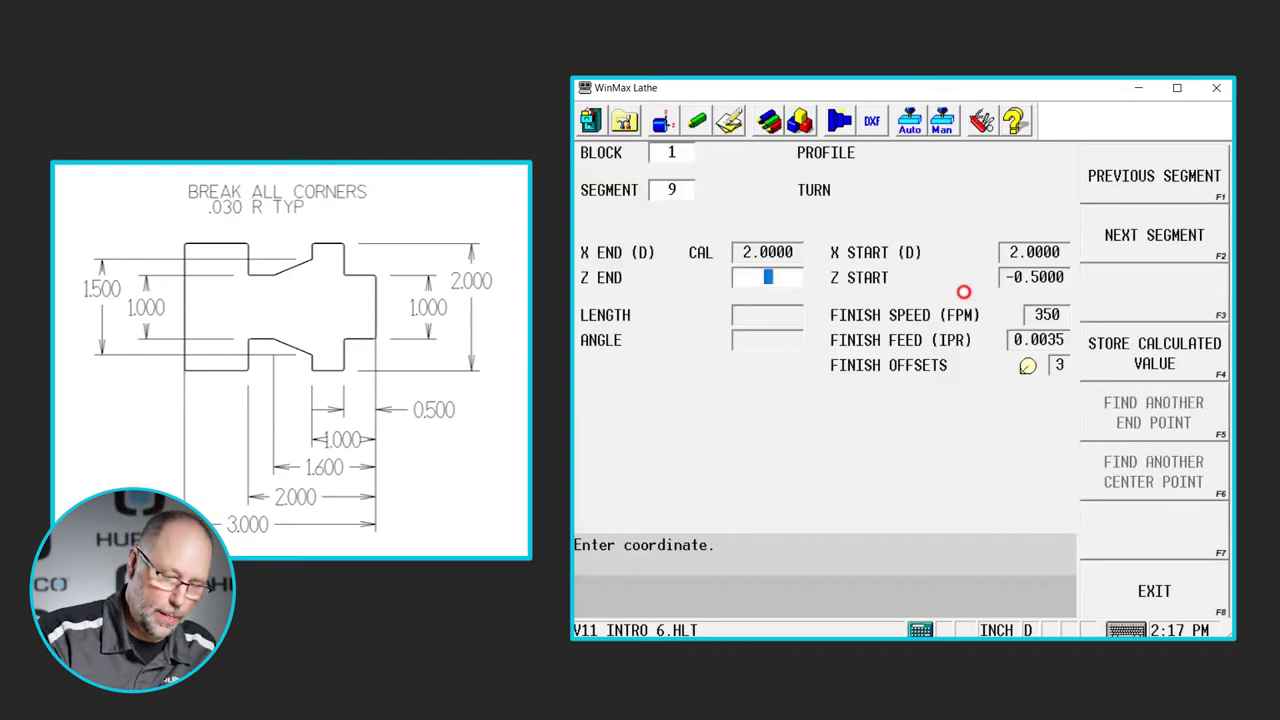
{"action": "type", "text": "-1"}
{"action": "key", "text": "Return"}
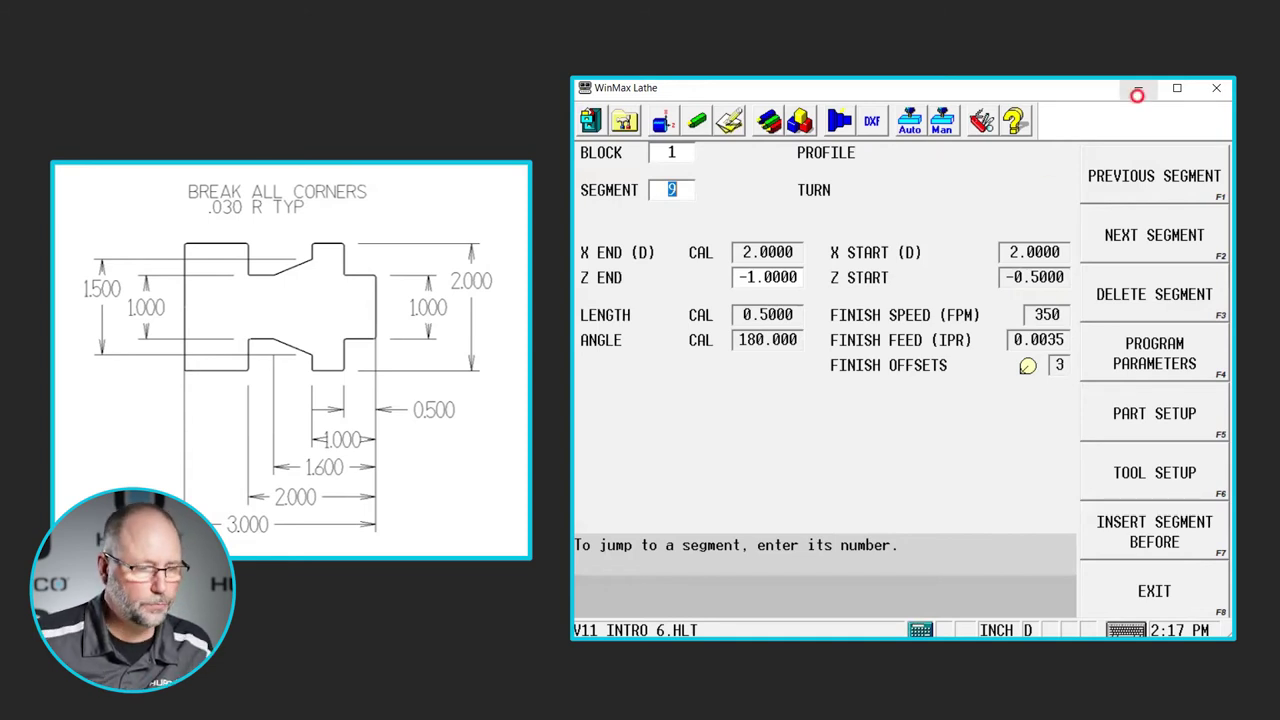
{"action": "left_click", "coordinate": [1151, 245]}
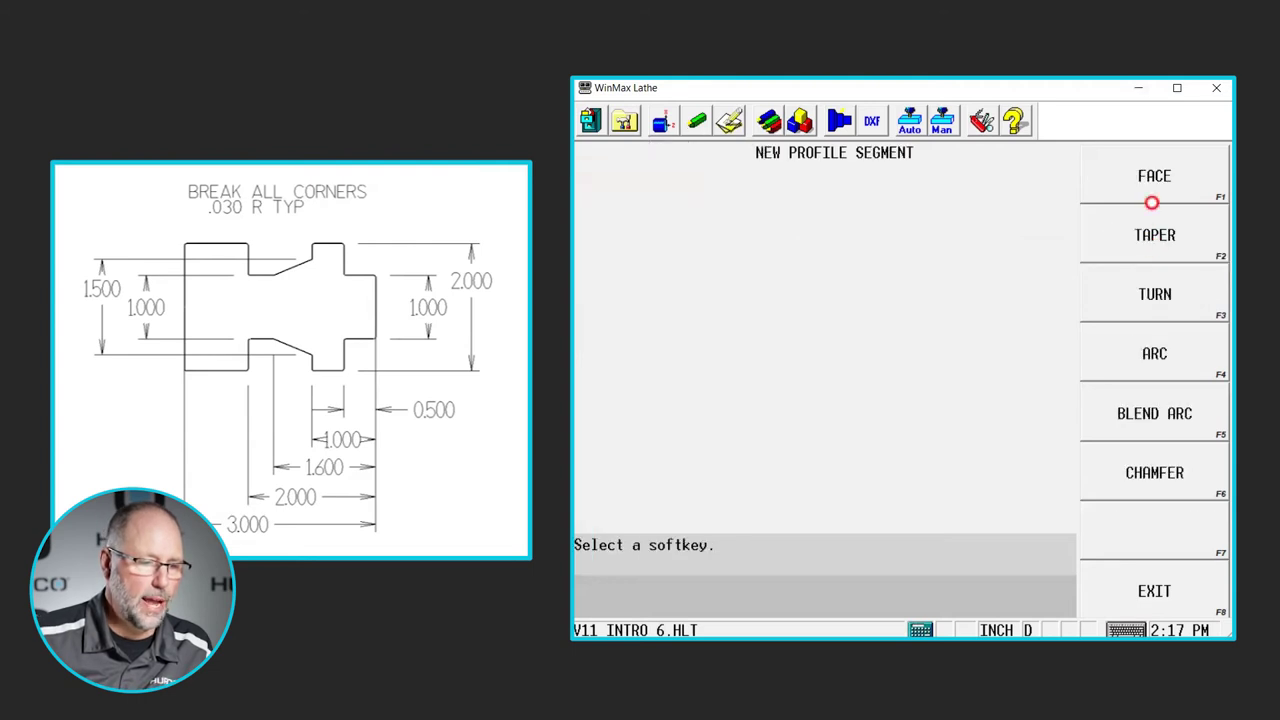
{"action": "left_click", "coordinate": [1153, 178]}
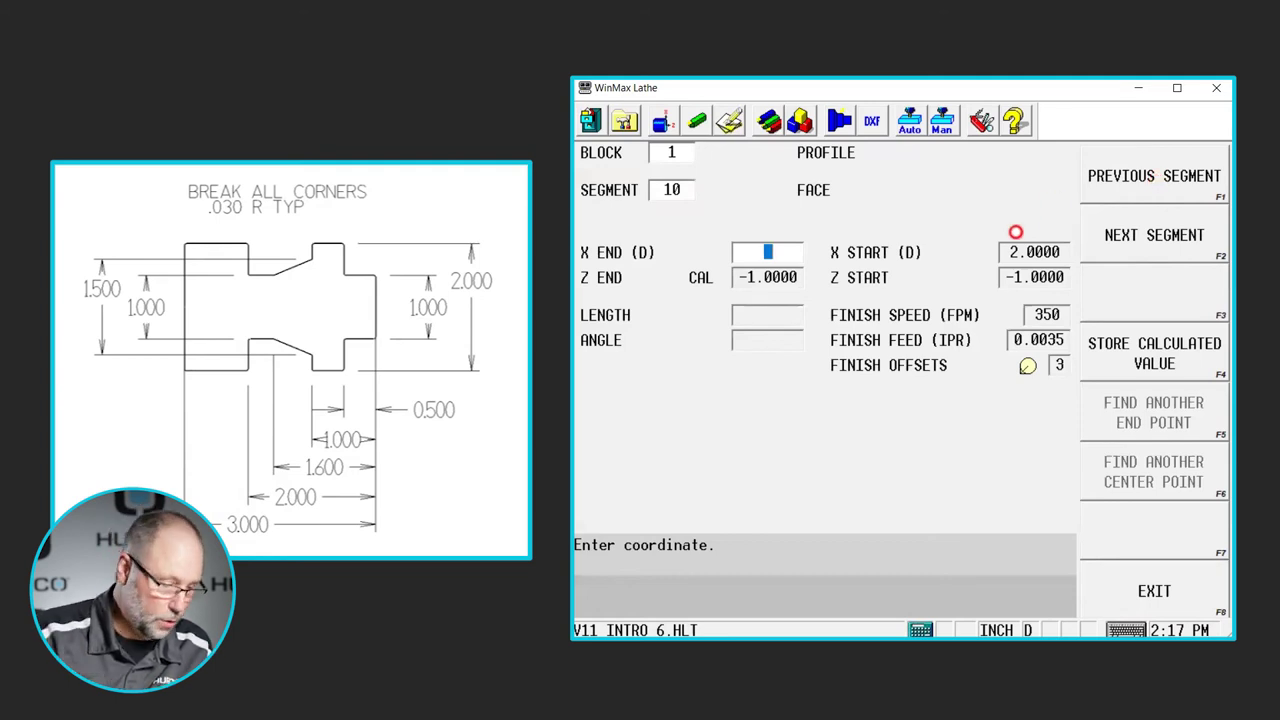
{"action": "type", "text": "1.5"}
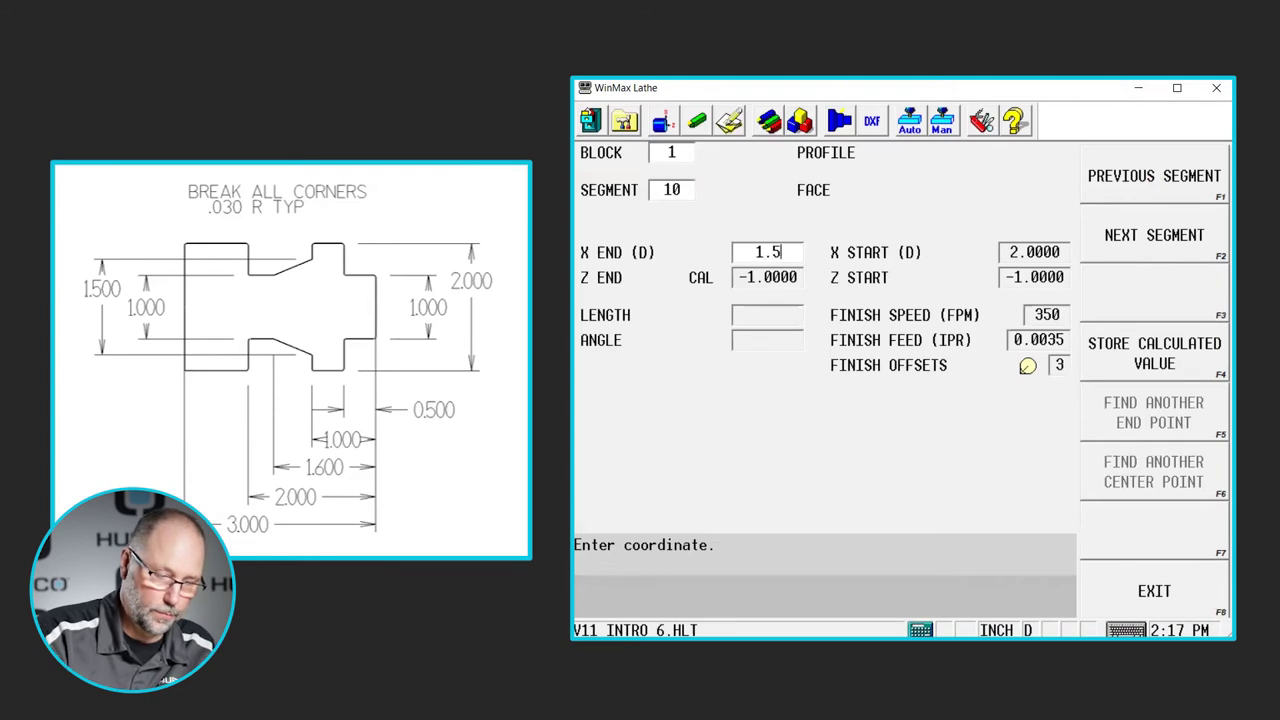
{"action": "key", "text": "Return"}
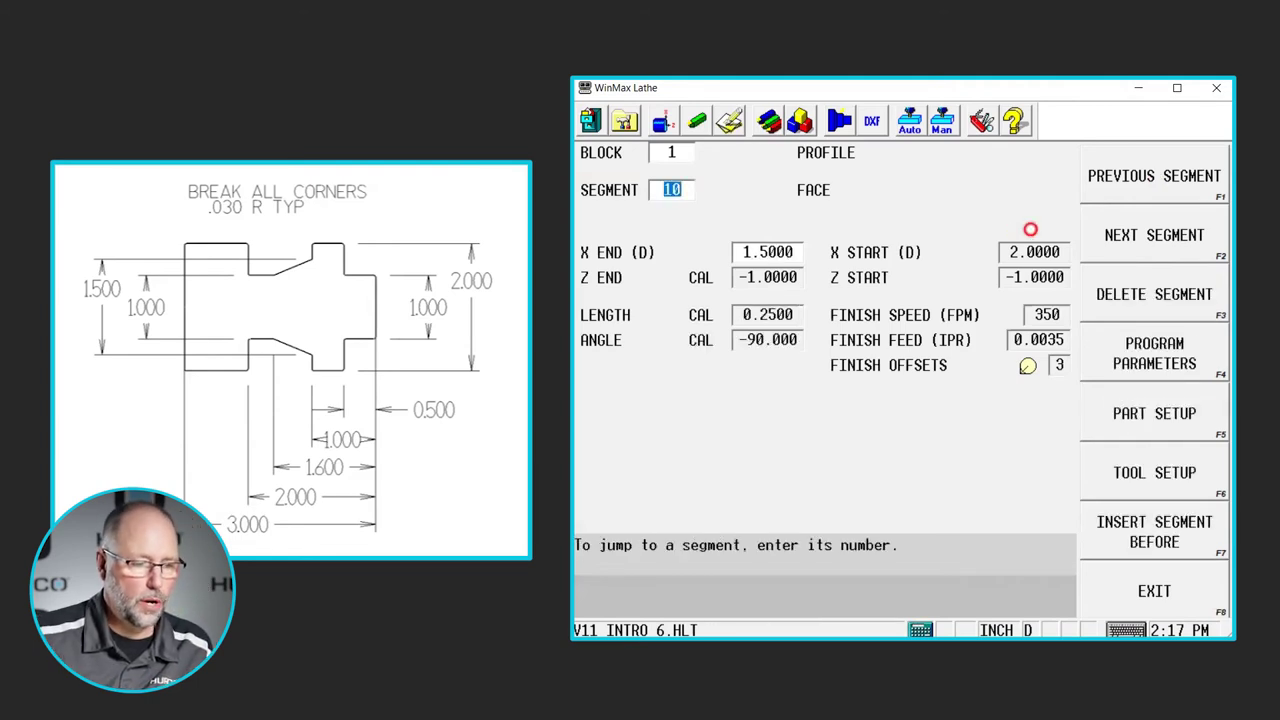
{"action": "left_click", "coordinate": [1142, 242]}
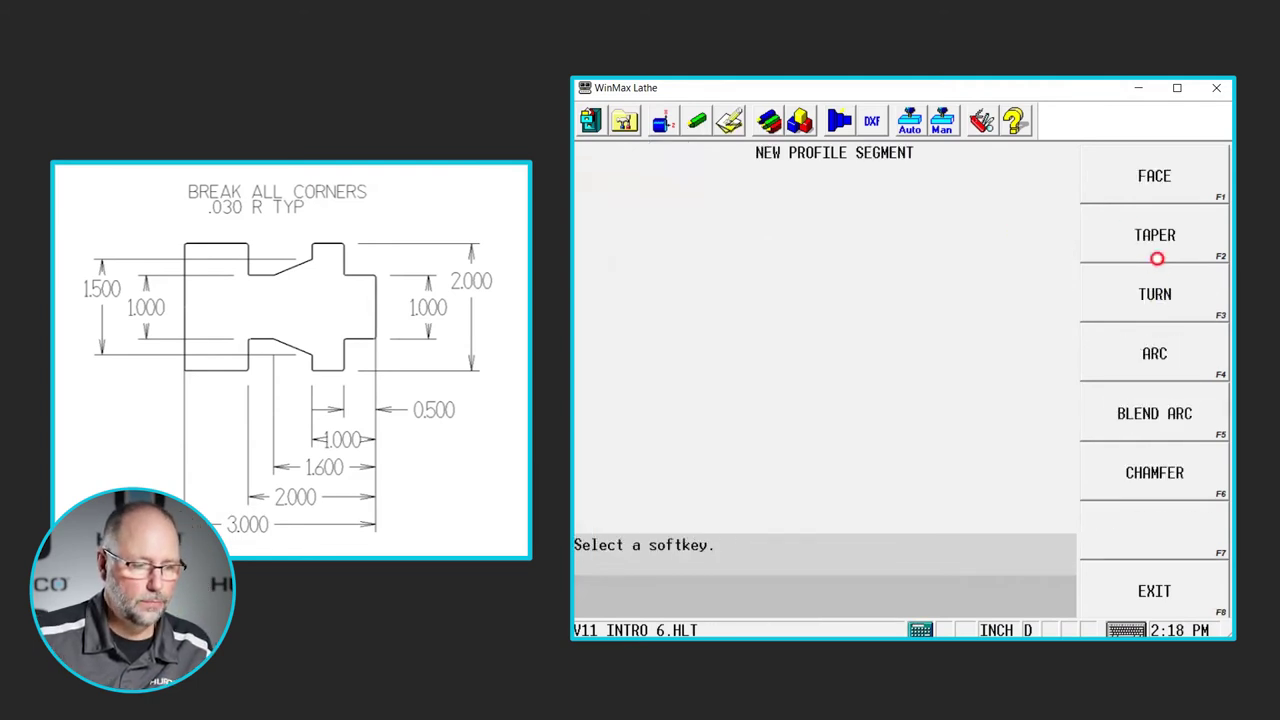
{"action": "left_click", "coordinate": [1158, 243]}
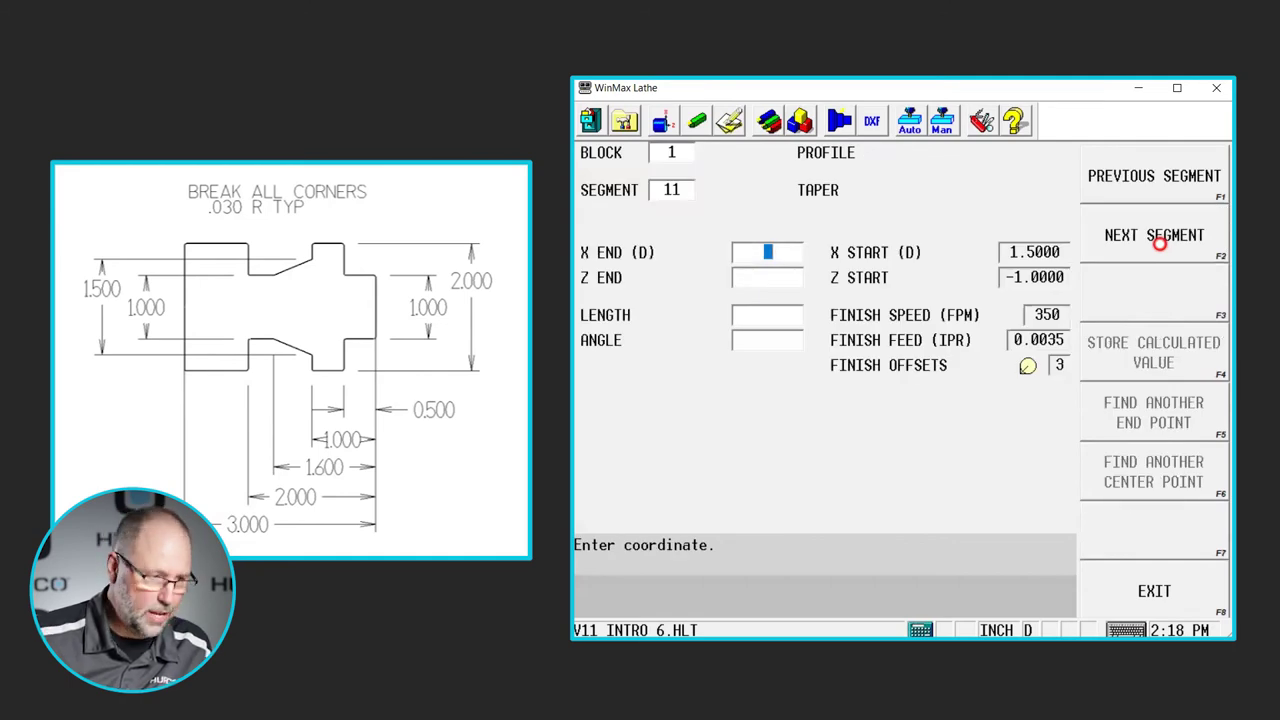
- End taper segment 11 at X 1.0, Z -2.0 and add a turn to Z -2.0
{"action": "type", "text": "1"}
{"action": "key", "text": "Return"}
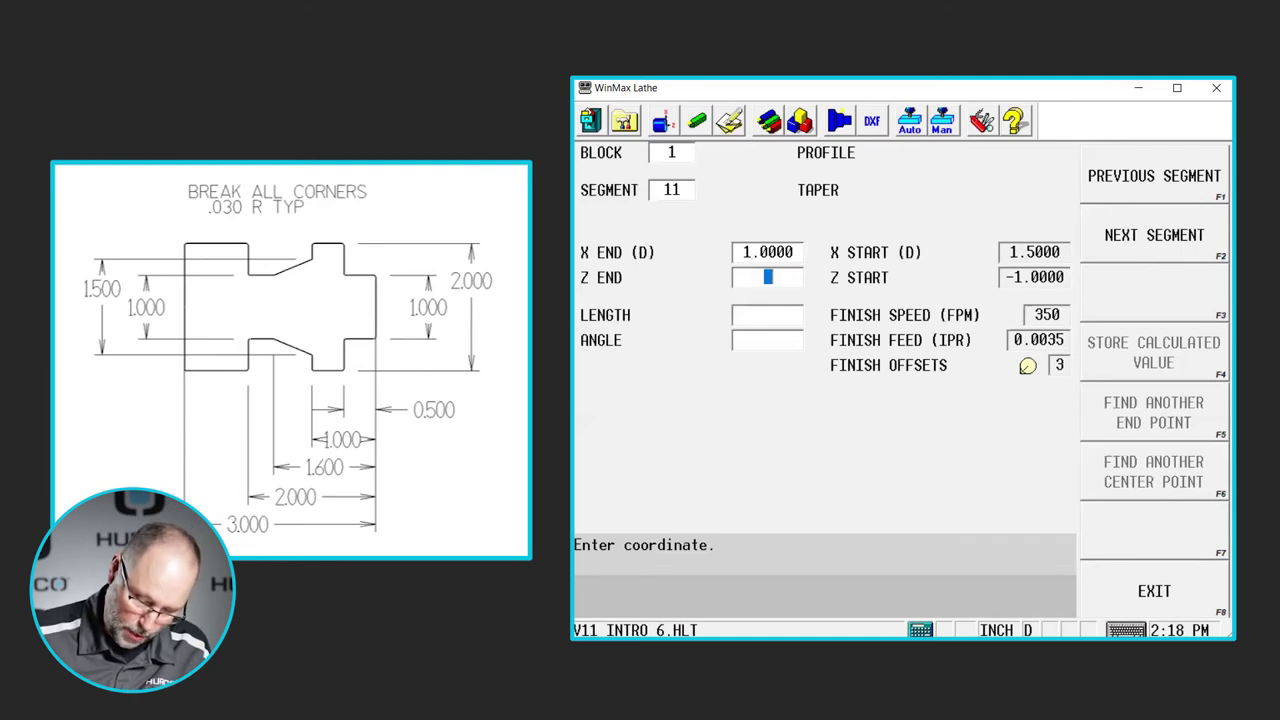
{"action": "type", "text": "-2"}
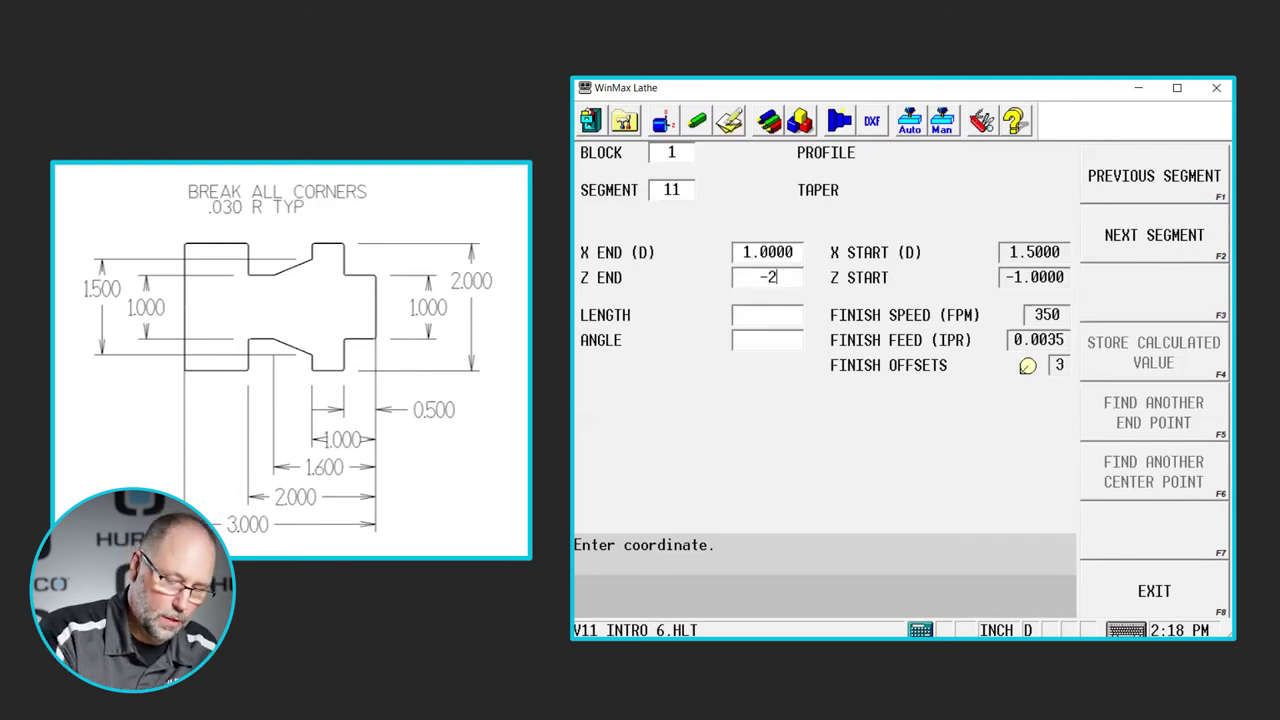
{"action": "key", "text": "Return"}
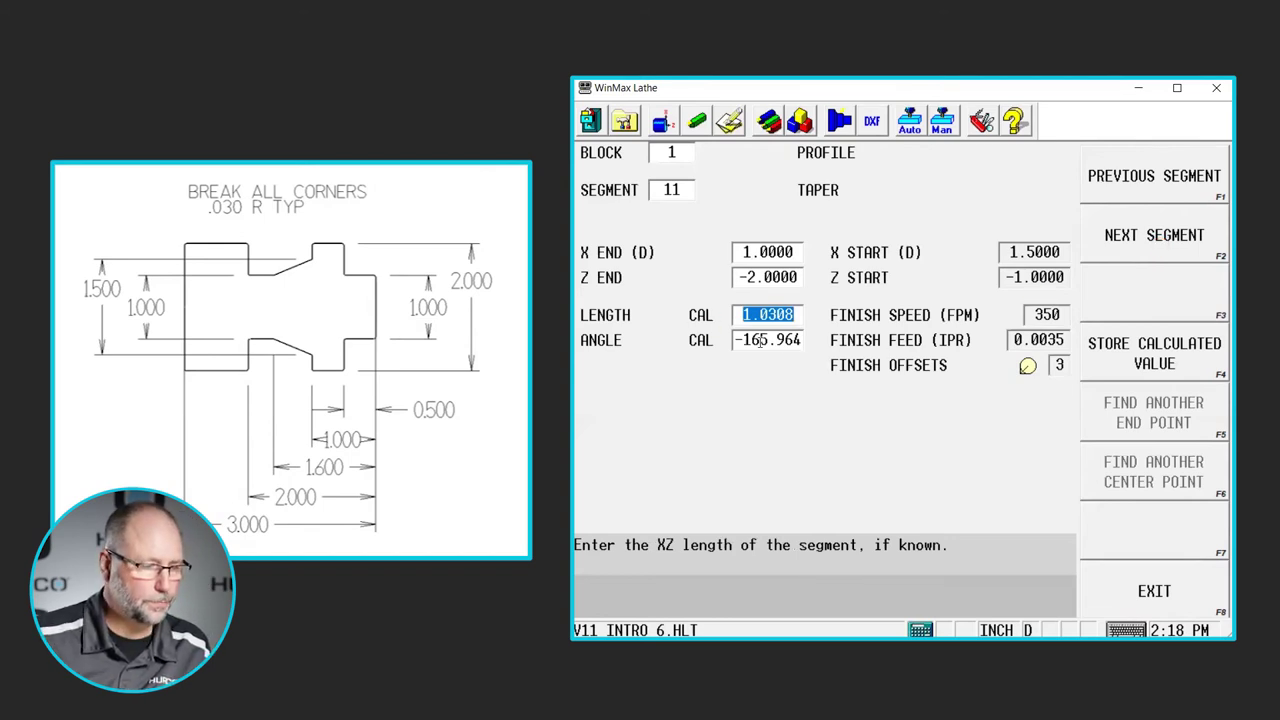
{"action": "left_click", "coordinate": [1125, 234]}
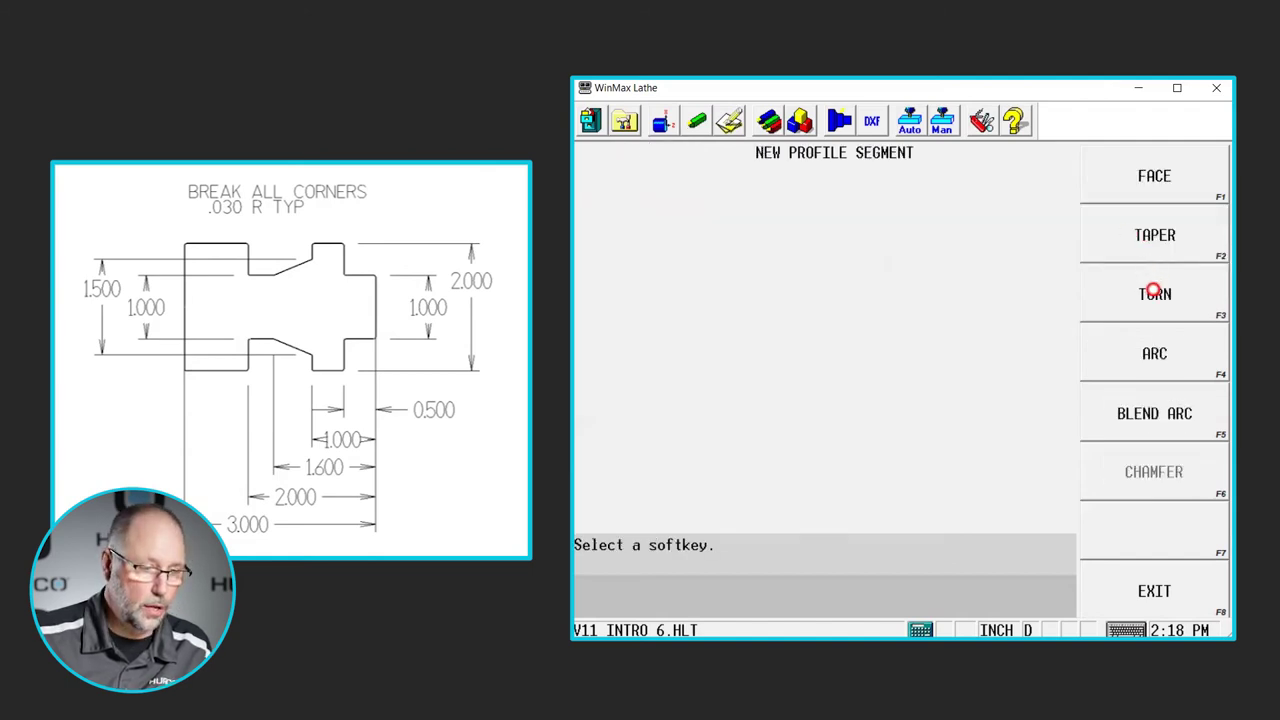
{"action": "left_click", "coordinate": [1153, 286]}
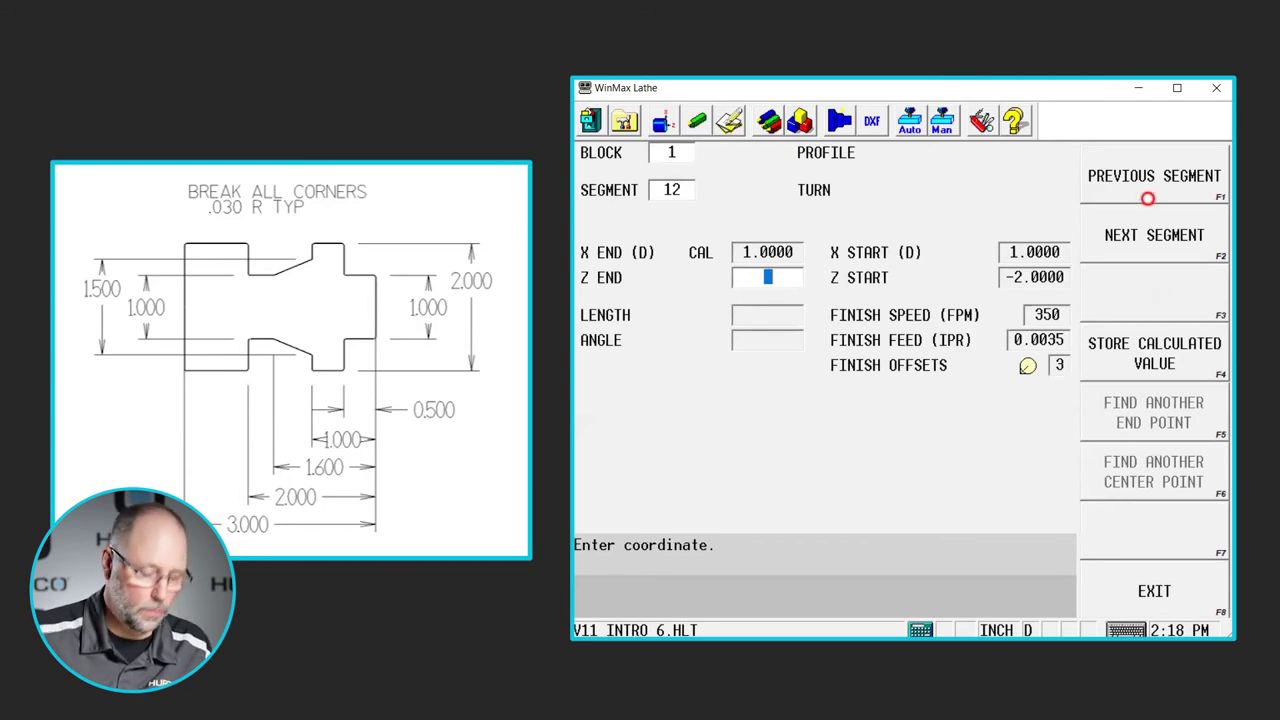
{"action": "type", "text": "-2"}
{"action": "key", "text": "Return"}
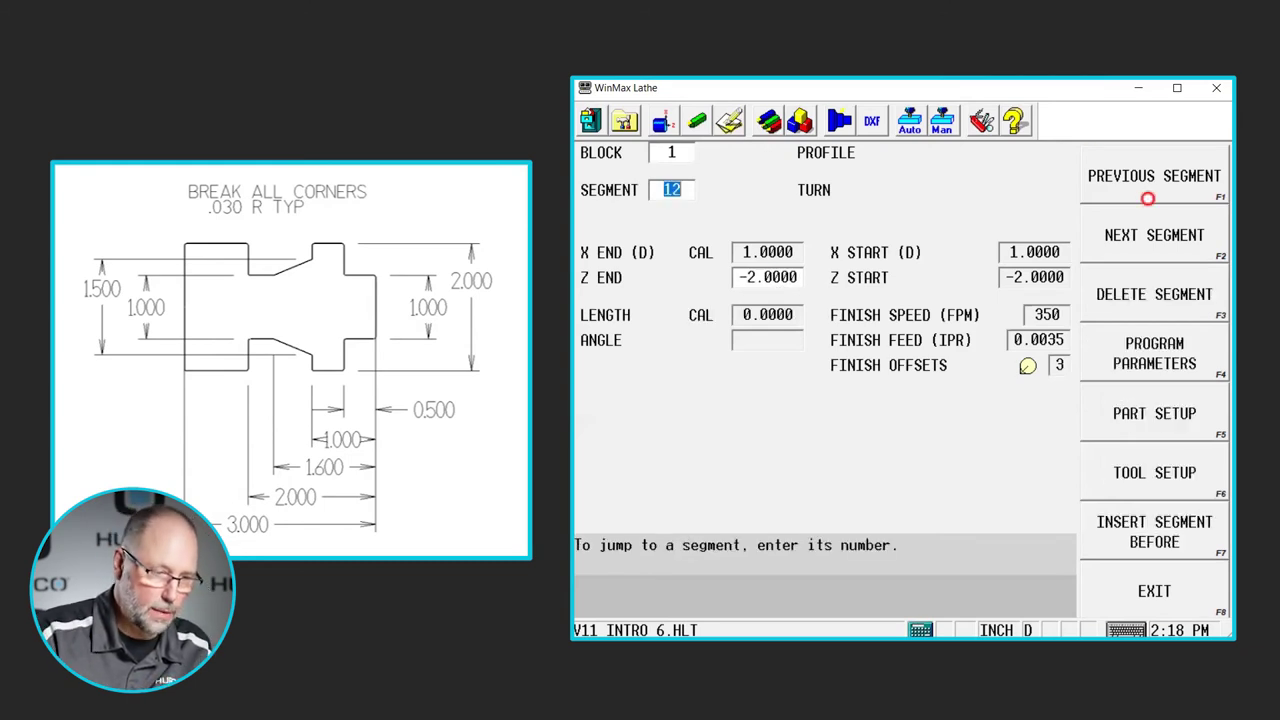
- Correct the taper segment's Z end to -1.6
{"action": "left_click", "coordinate": [1150, 176]}
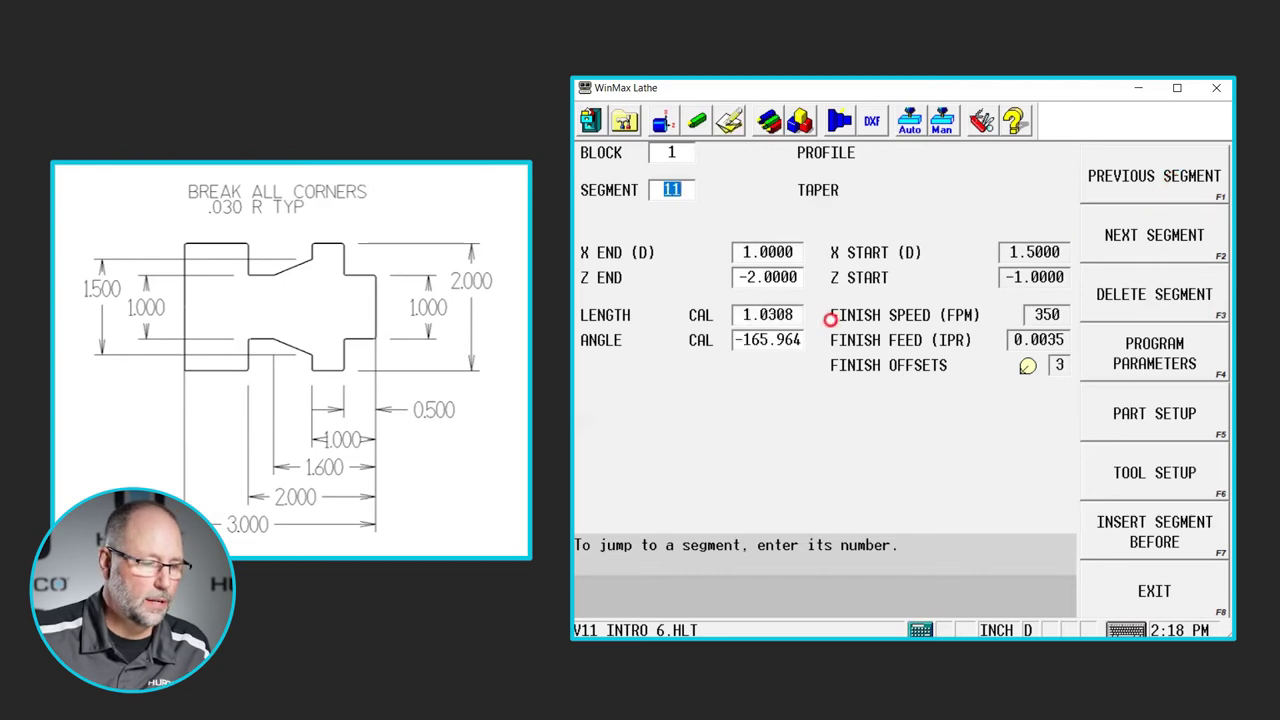
{"action": "left_click", "coordinate": [781, 275]}
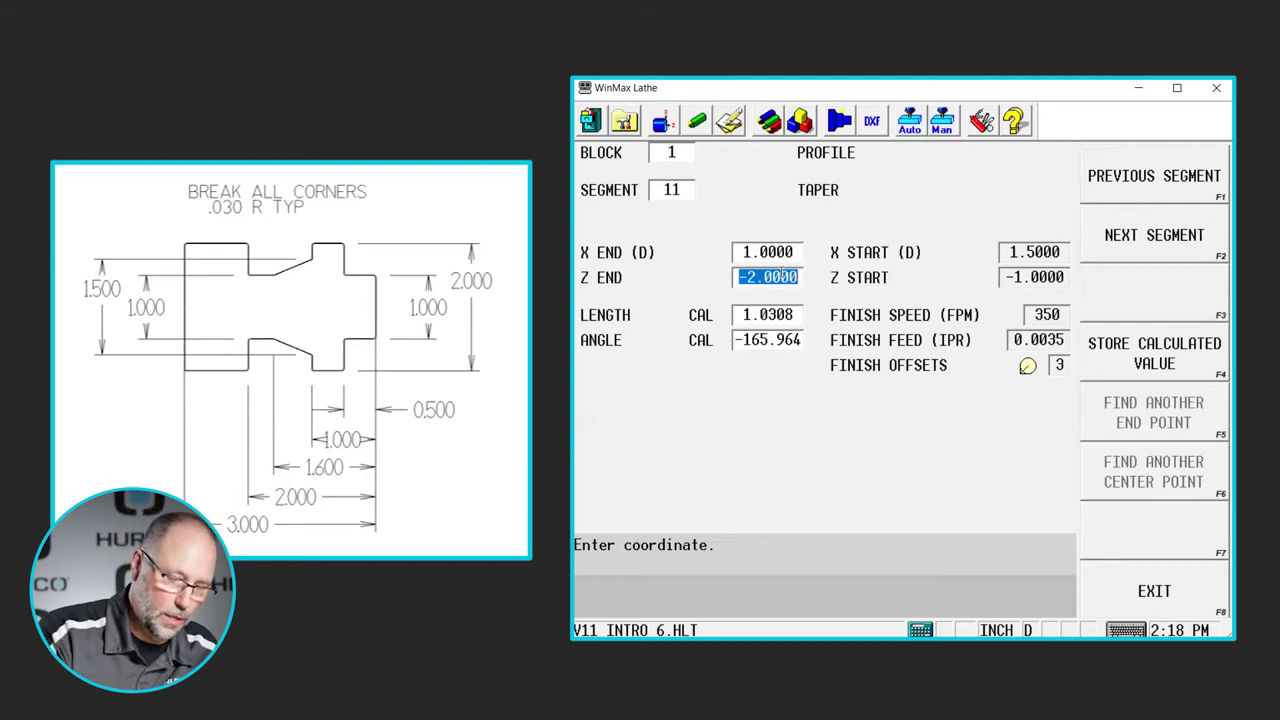
{"action": "type", "text": "-1."}
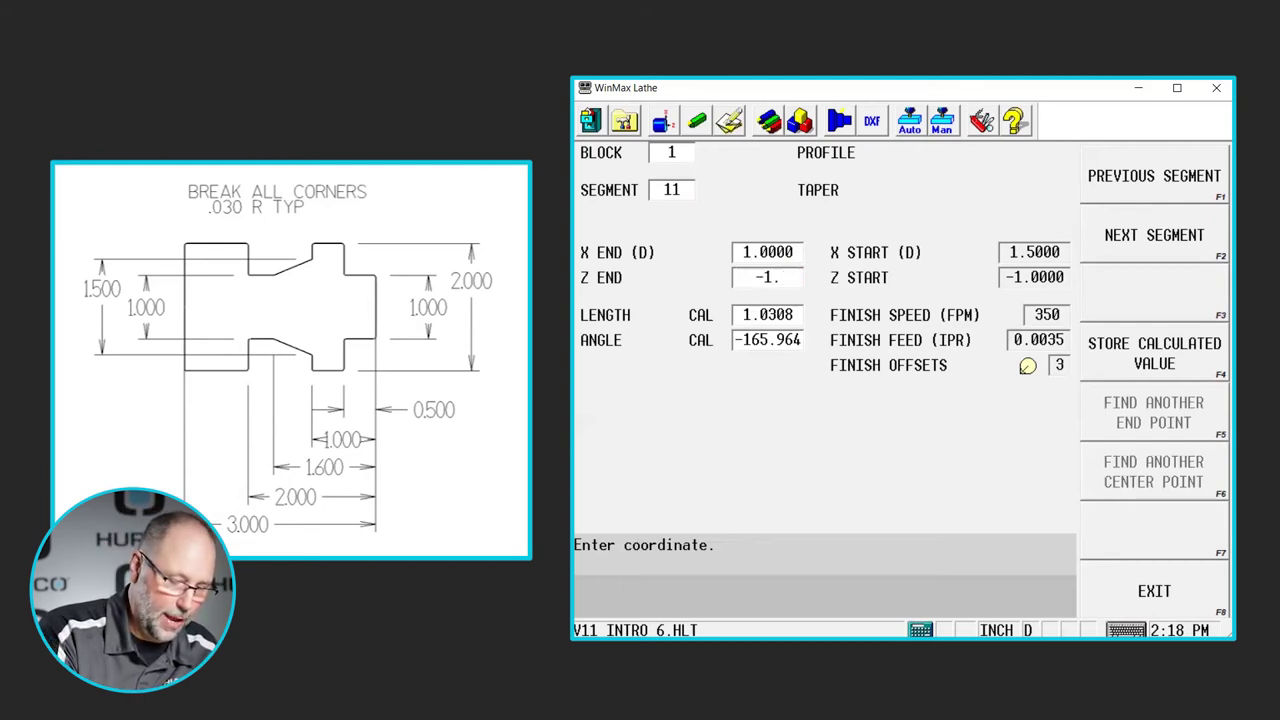
{"action": "type", "text": "6"}
{"action": "key", "text": "Return"}
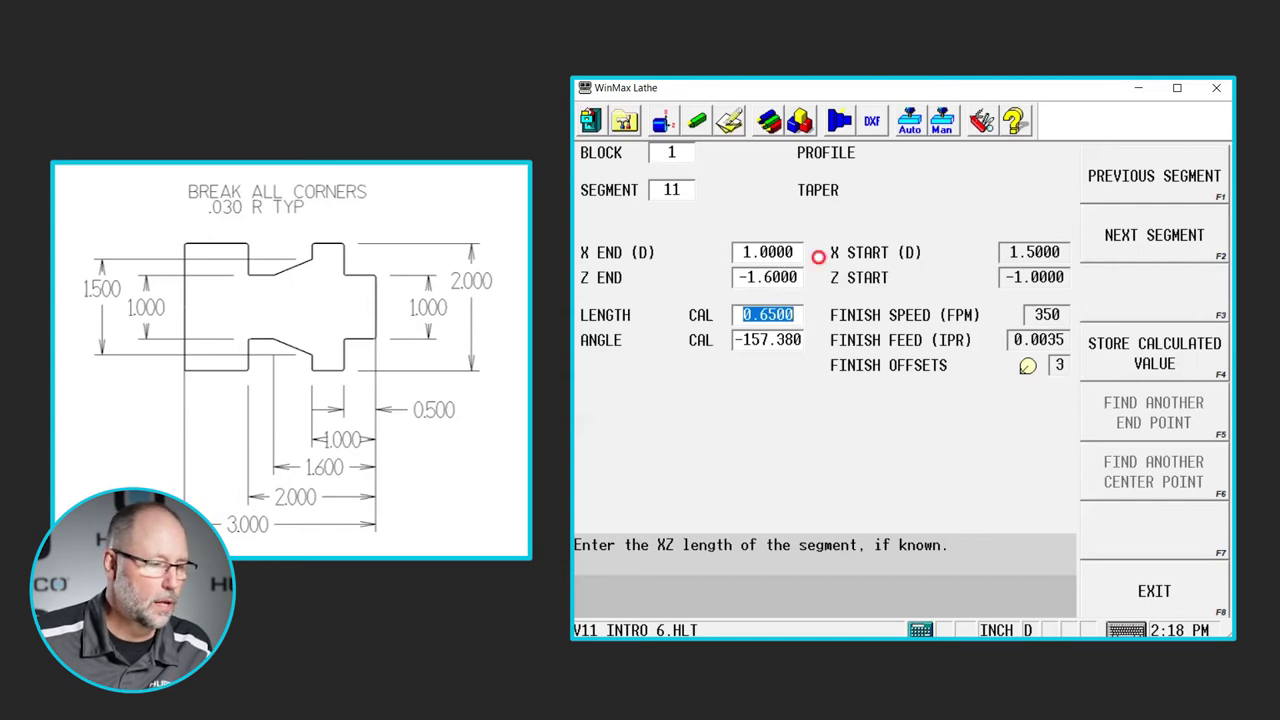
{"action": "left_click", "coordinate": [1132, 238]}
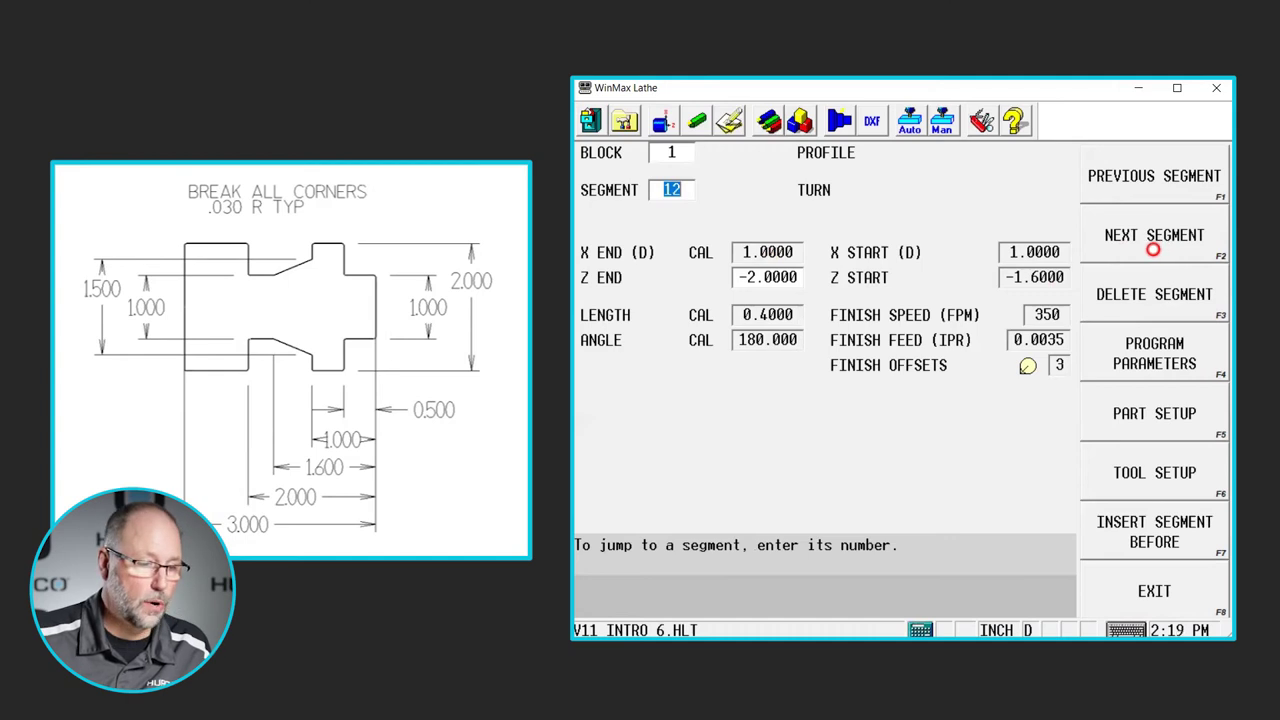
{"action": "left_click", "coordinate": [1155, 245]}
- Add a 0.03 blend arc, a face to X 2.0, and another 0.03 blend arc
{"action": "left_click", "coordinate": [1153, 412]}
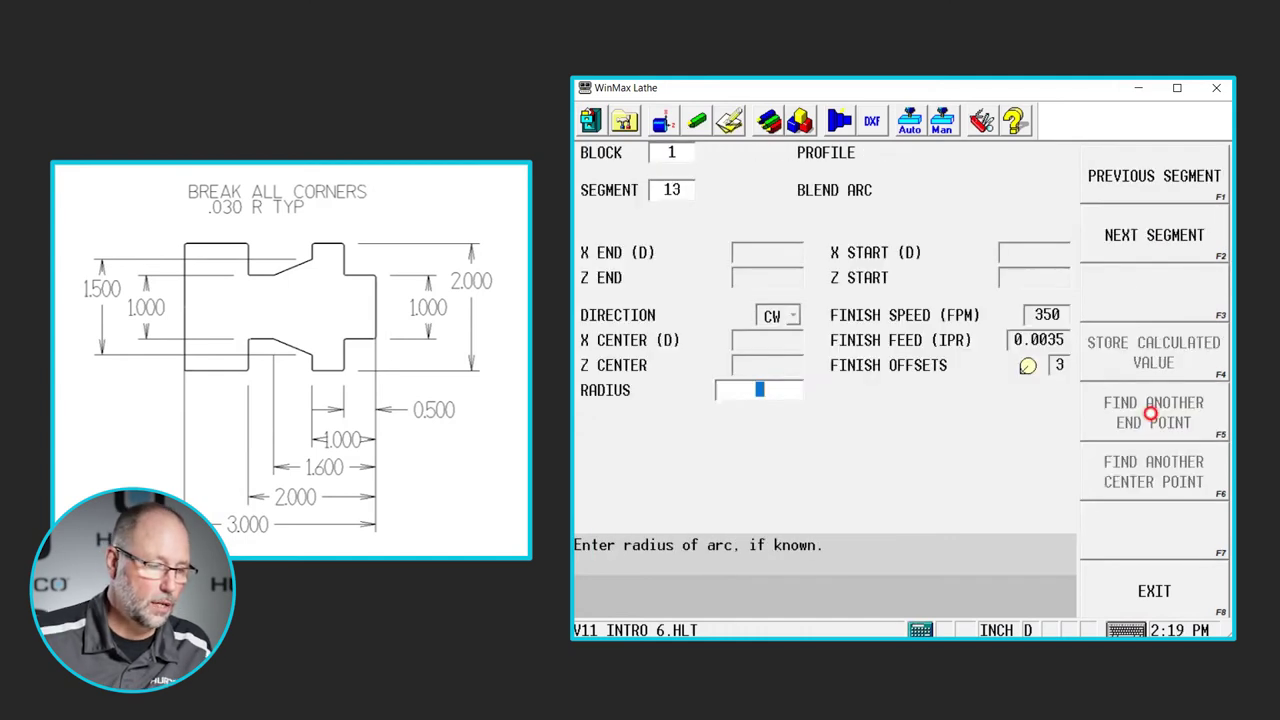
{"action": "type", "text": ".03"}
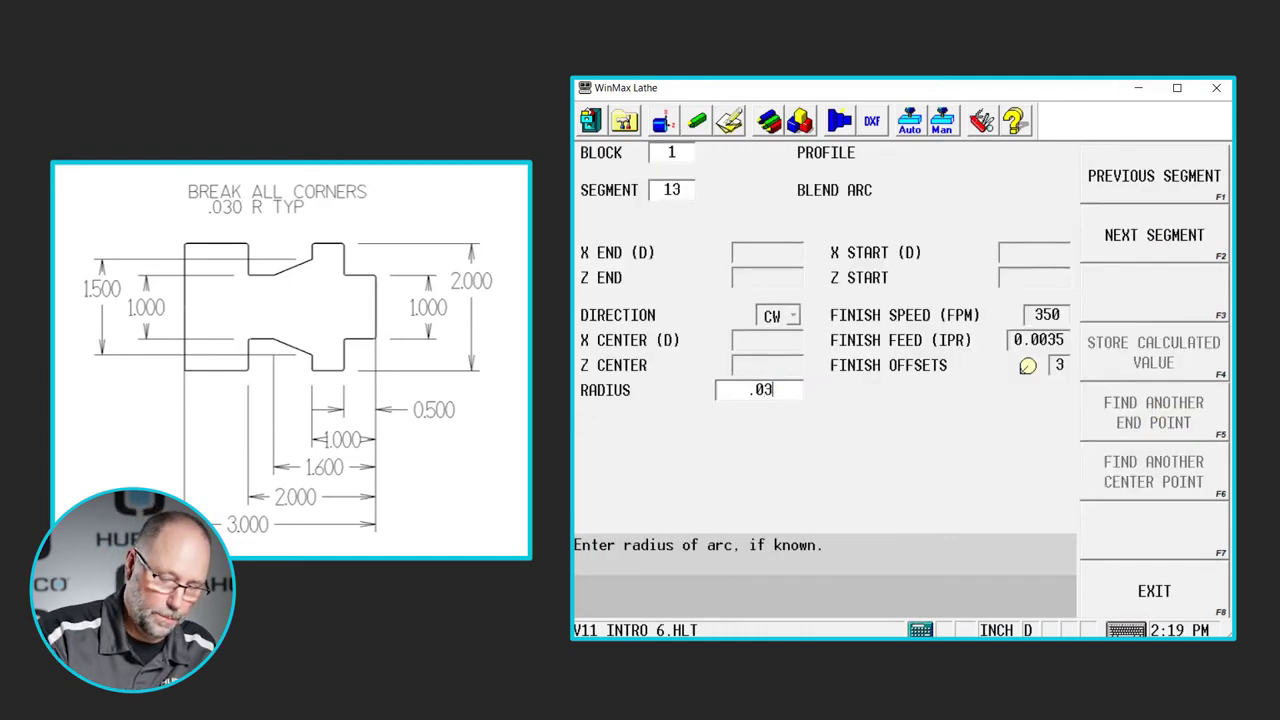
{"action": "key", "text": "Return"}
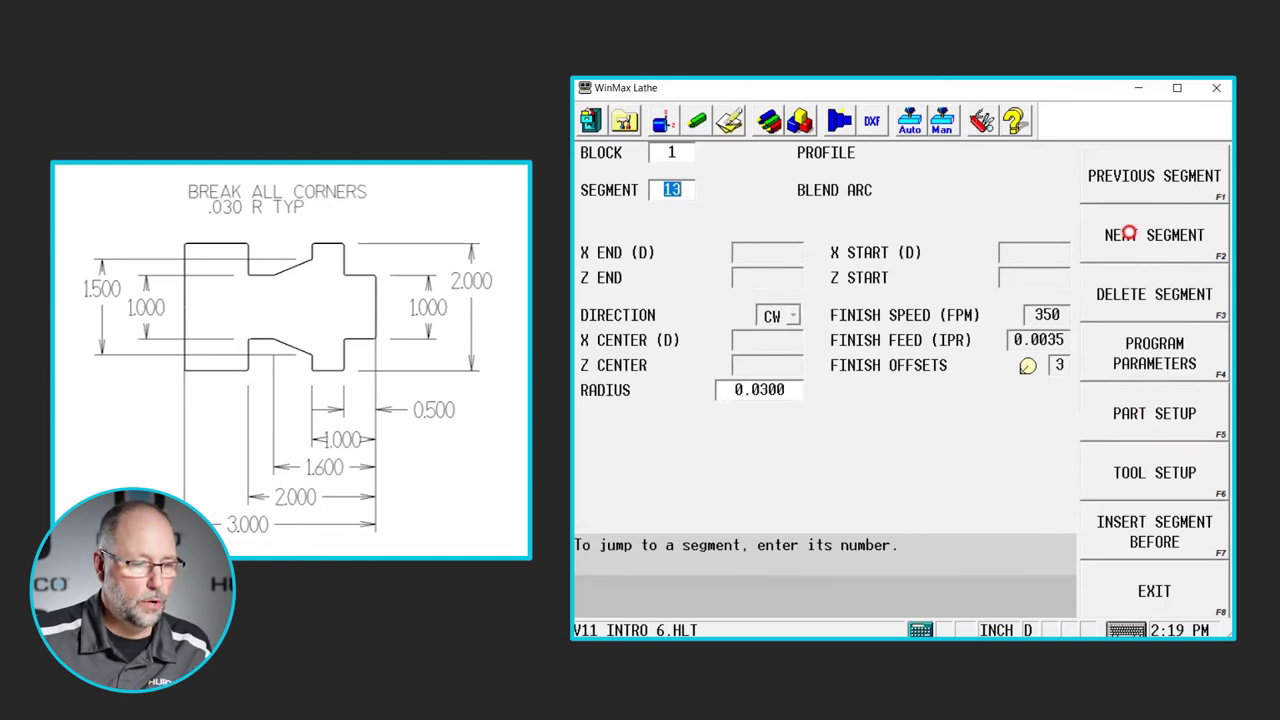
{"action": "left_click", "coordinate": [1129, 232]}
{"action": "left_click", "coordinate": [1129, 177]}
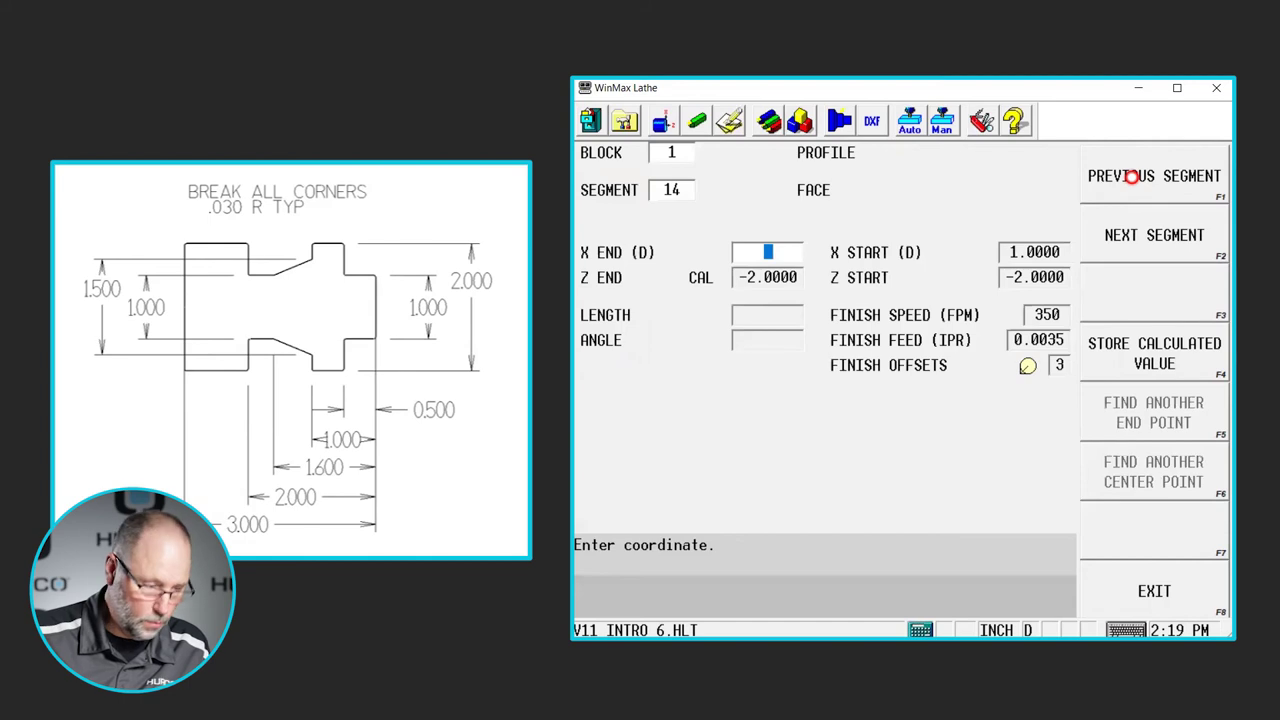
{"action": "type", "text": "2"}
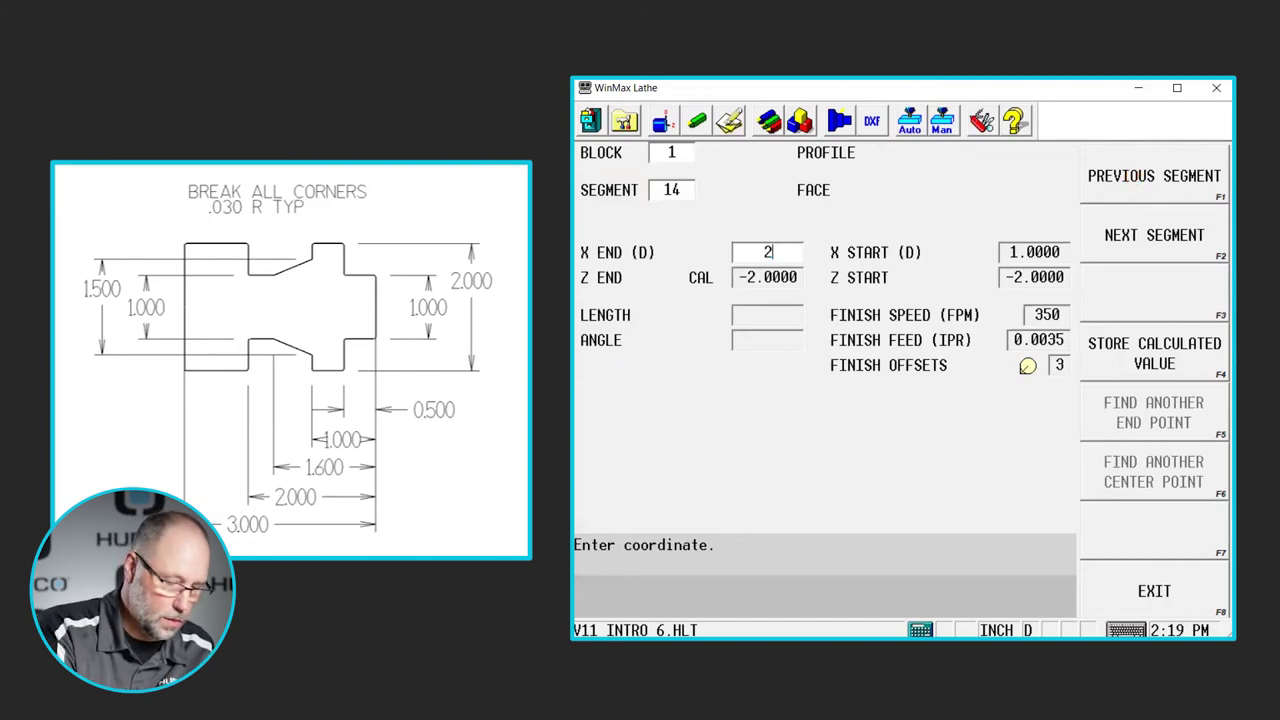
{"action": "key", "text": "Return"}
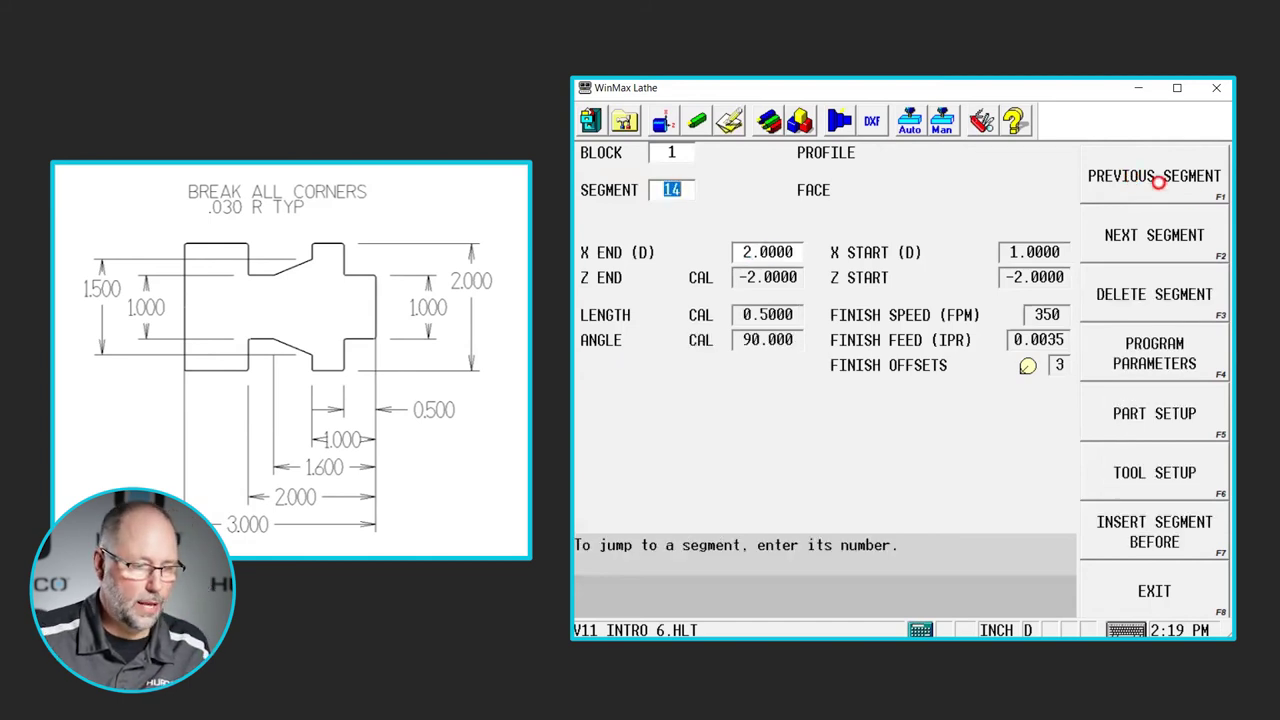
{"action": "left_click", "coordinate": [1161, 249]}
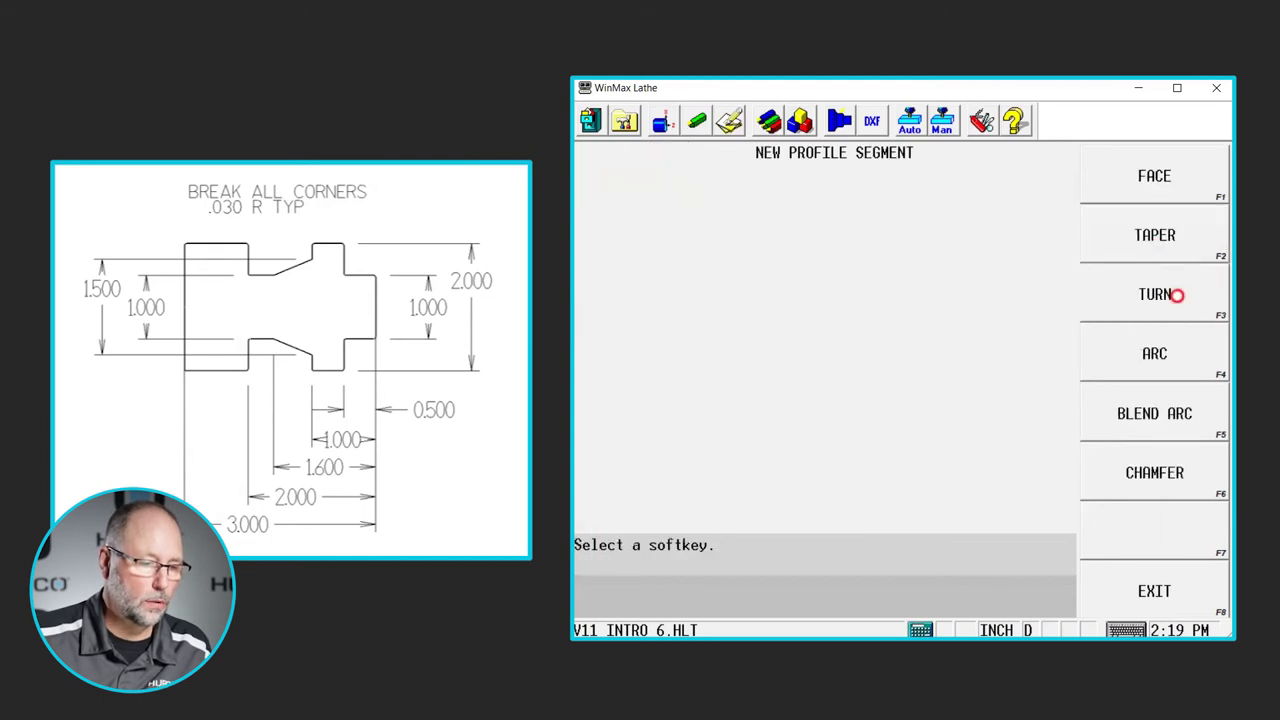
{"action": "left_click", "coordinate": [1174, 417]}
{"action": "type", "text": "."}
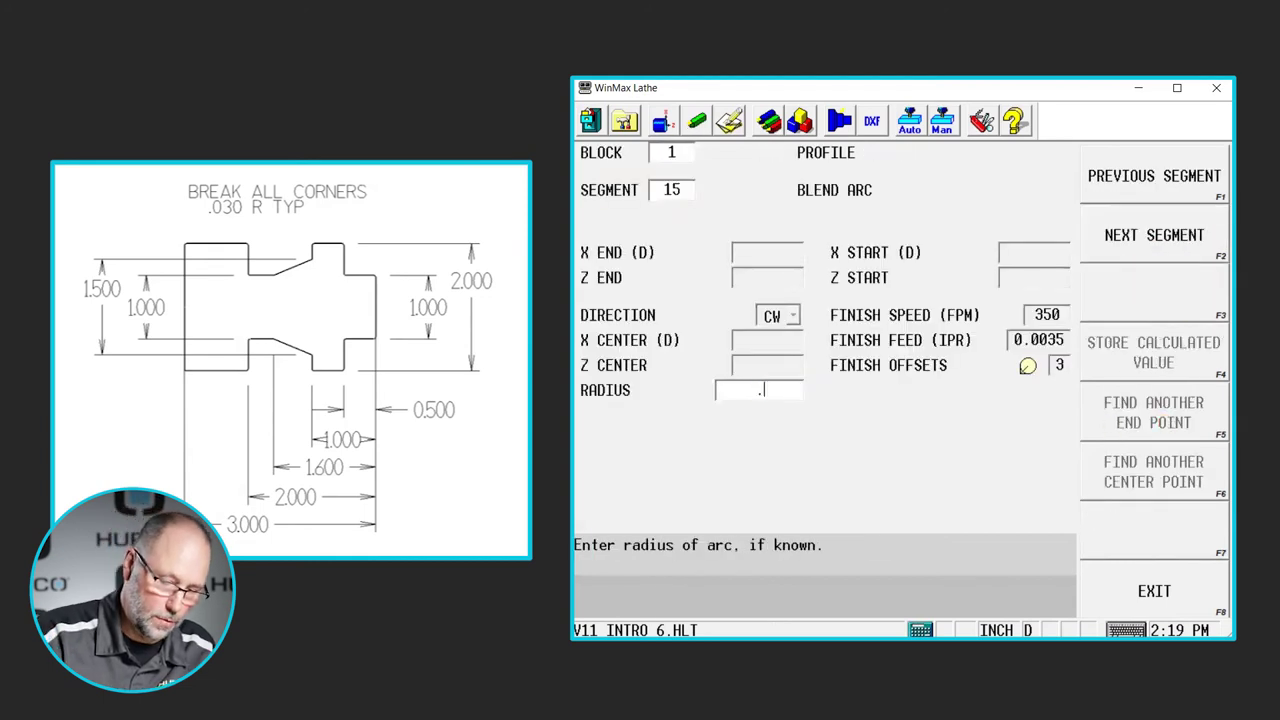
{"action": "key", "text": "BackSpace"}
{"action": "type", "text": "3"}
{"action": "key", "text": "Return"}
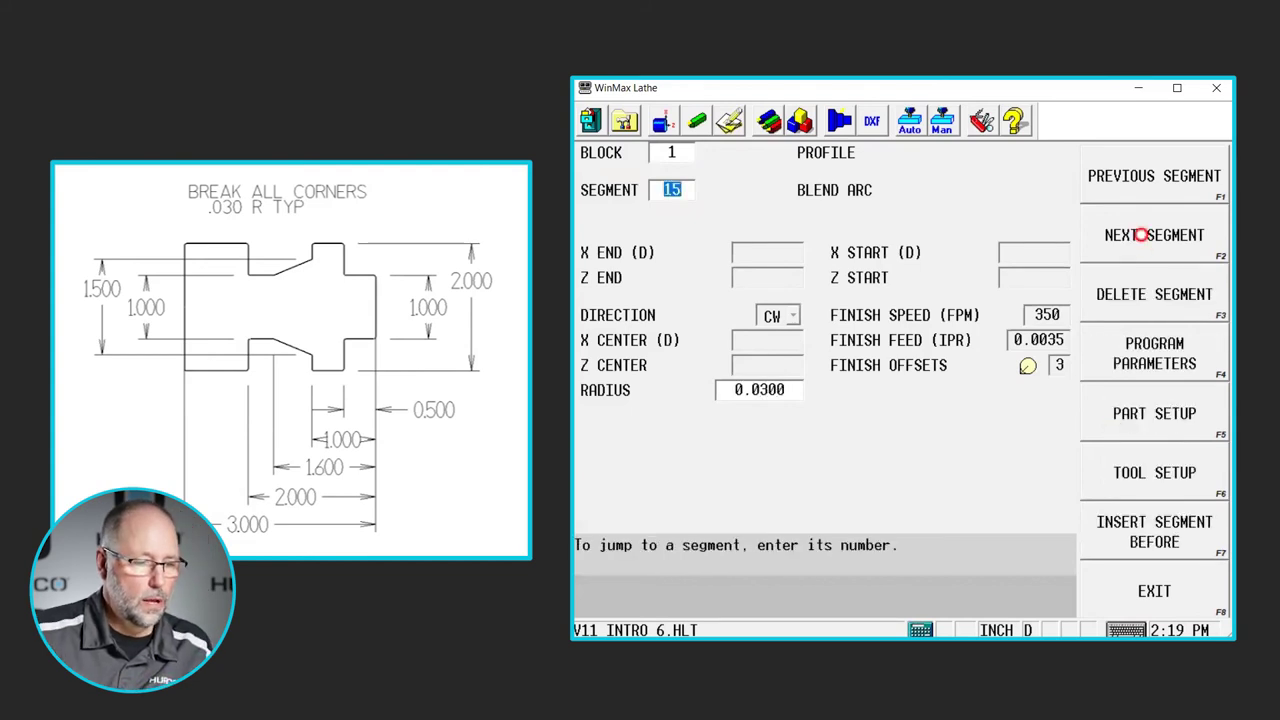
- Add a turn to Z -3.15 and a face up to X 2.15
{"action": "left_click", "coordinate": [1143, 234]}
{"action": "left_click", "coordinate": [1158, 293]}
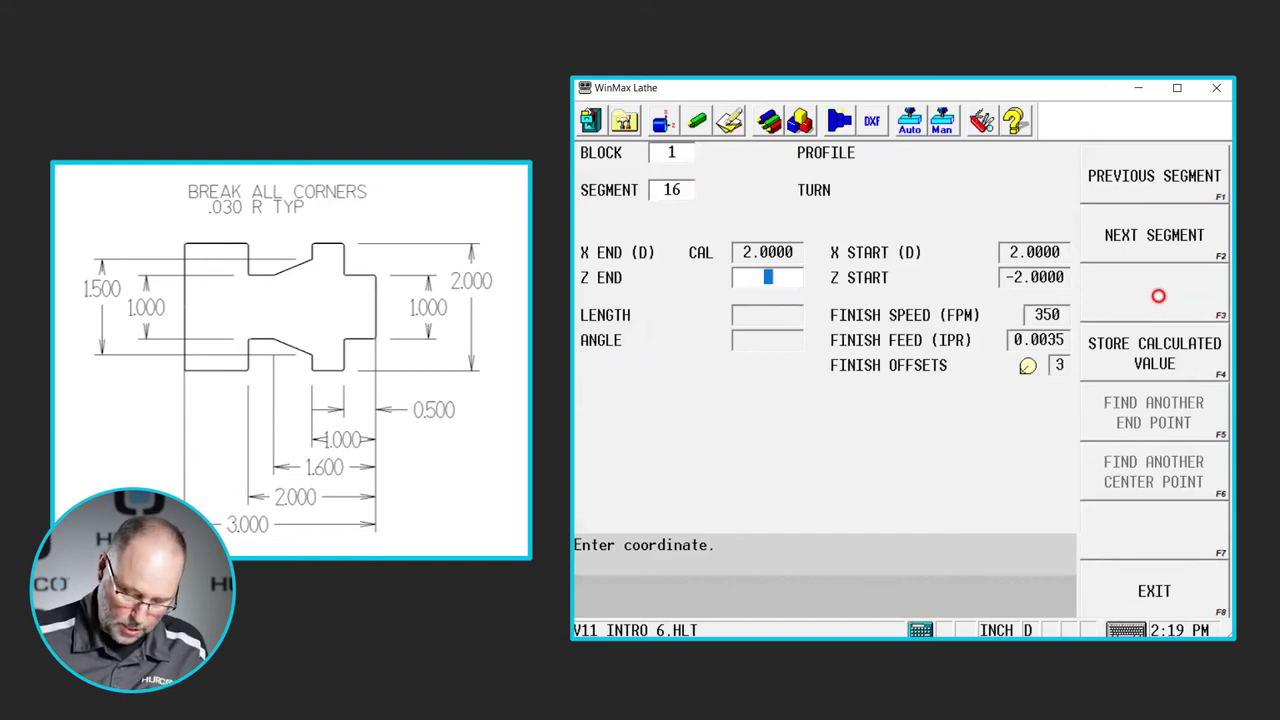
{"action": "type", "text": "-"}
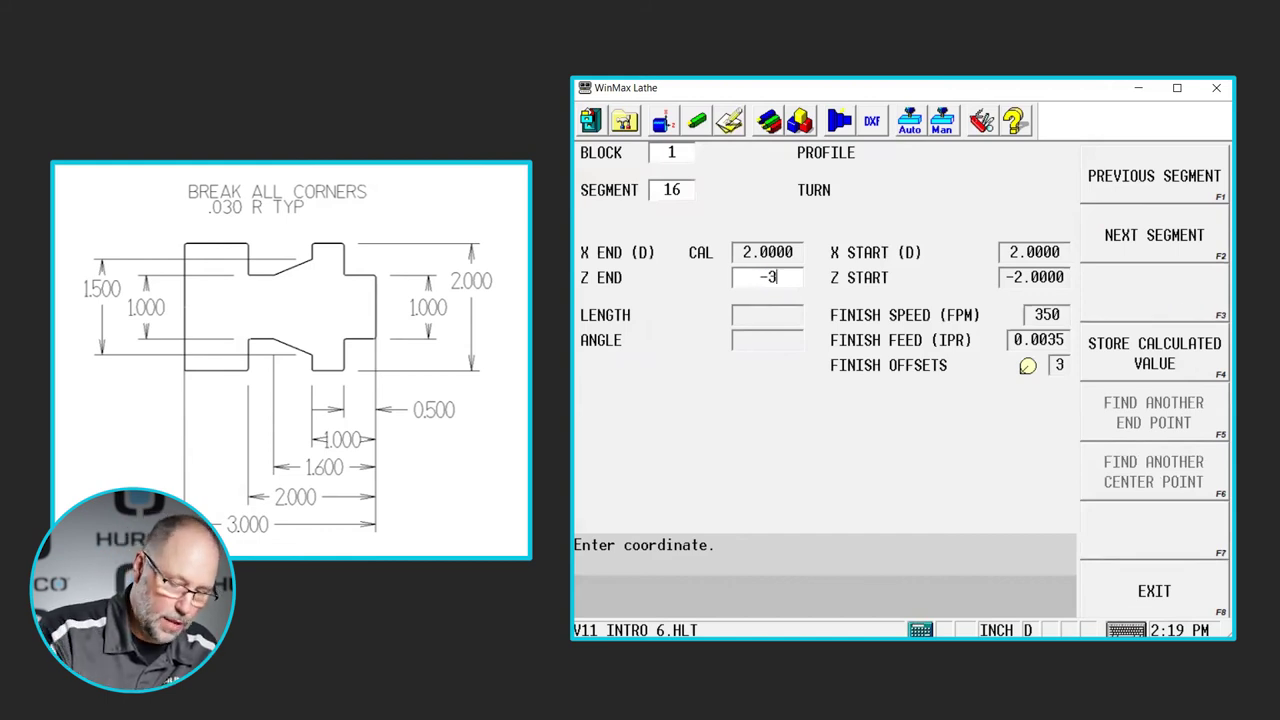
{"action": "type", "text": "3.15"}
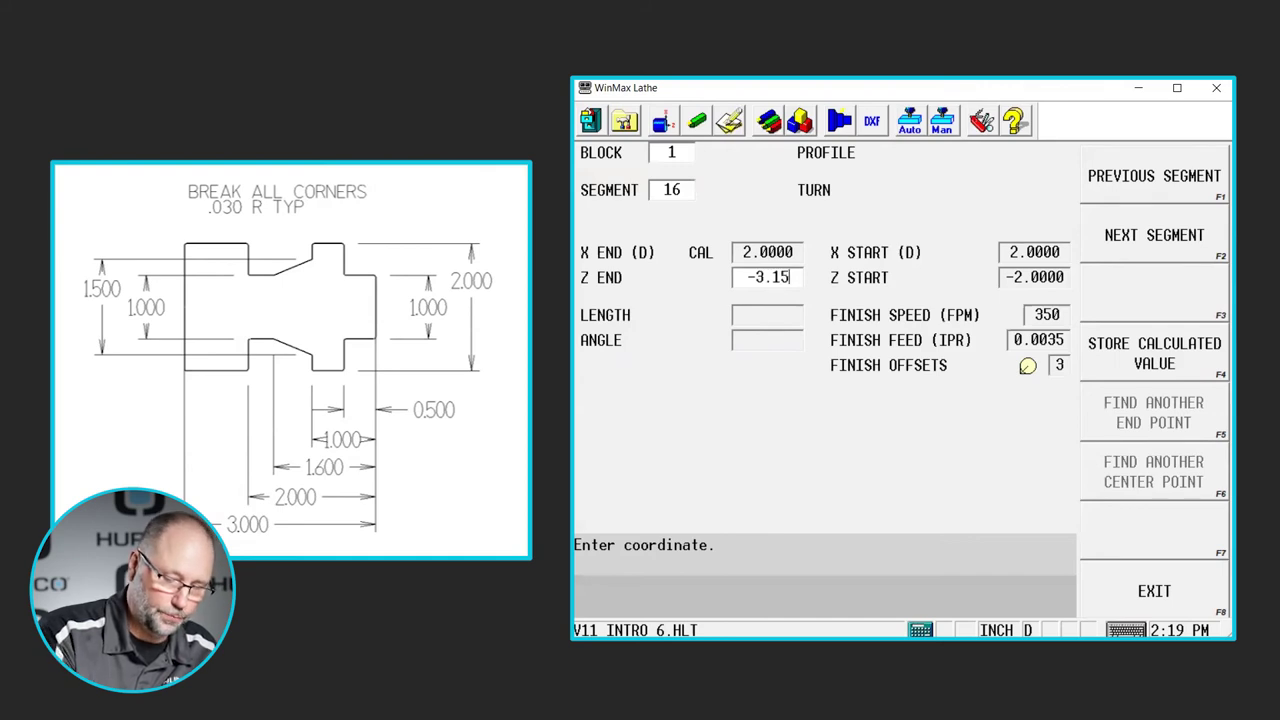
{"action": "left_click", "coordinate": [1157, 295]}
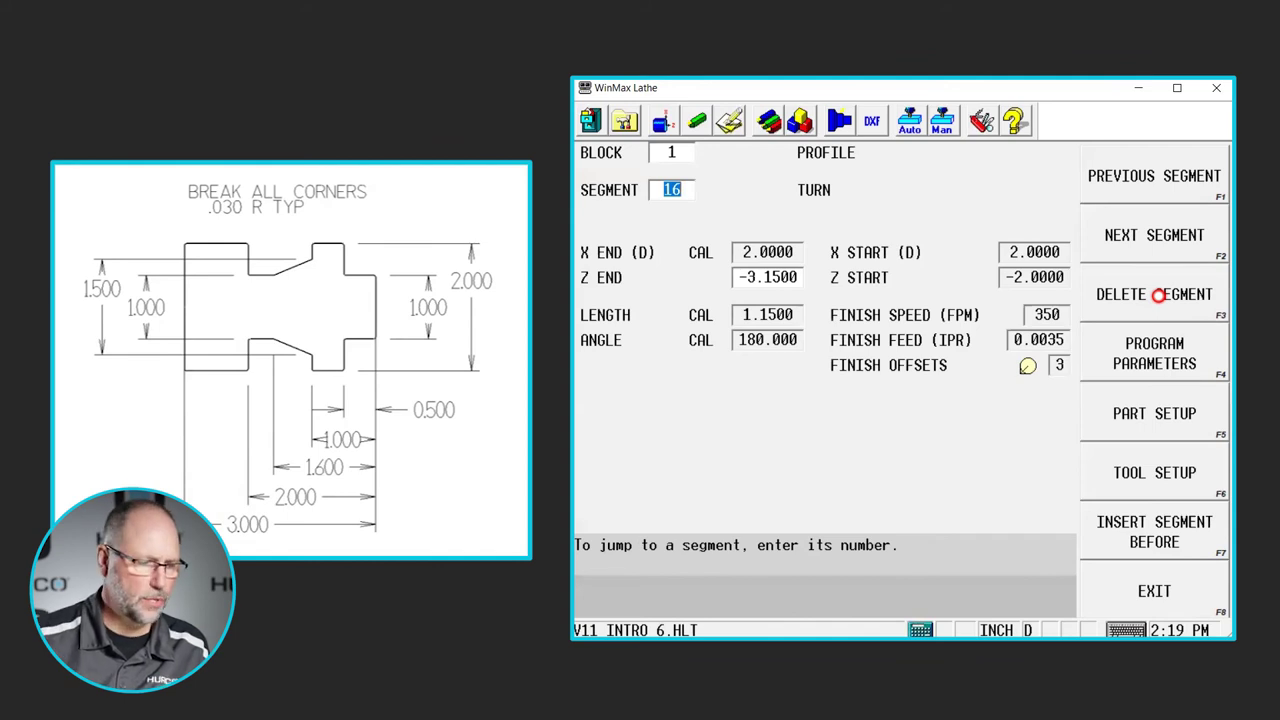
{"action": "left_click", "coordinate": [1136, 228]}
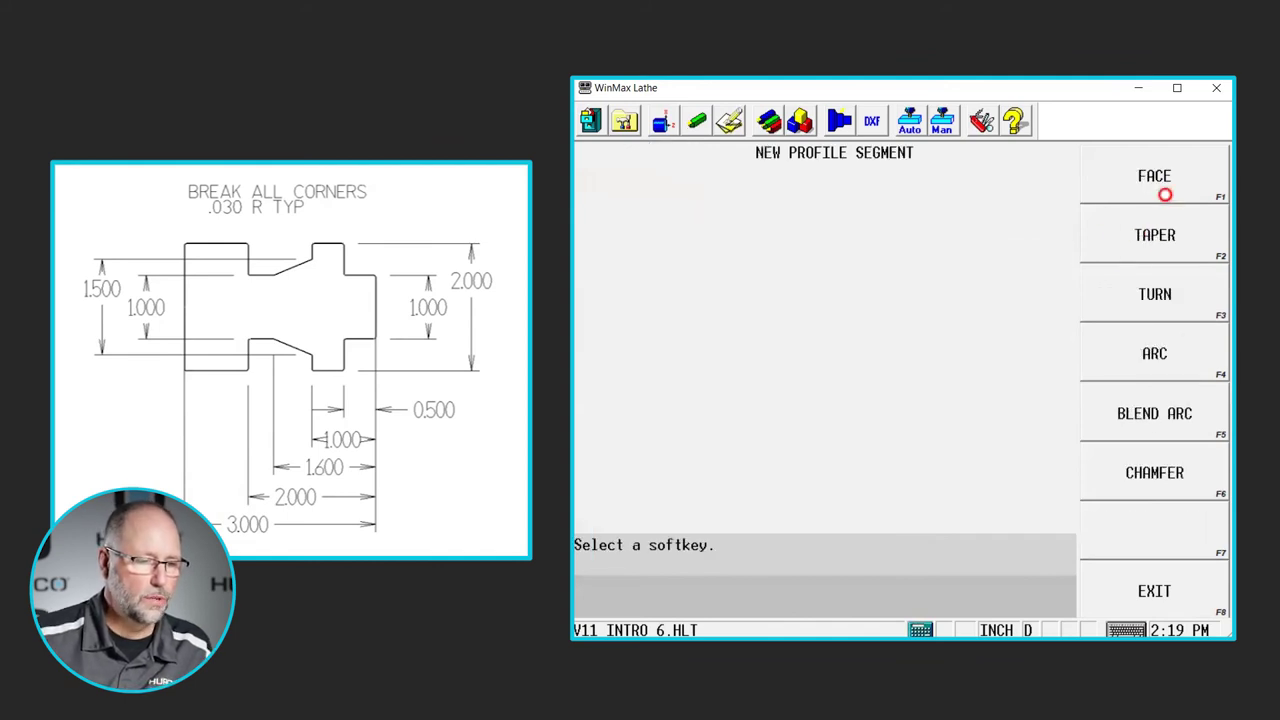
{"action": "left_click", "coordinate": [1121, 175]}
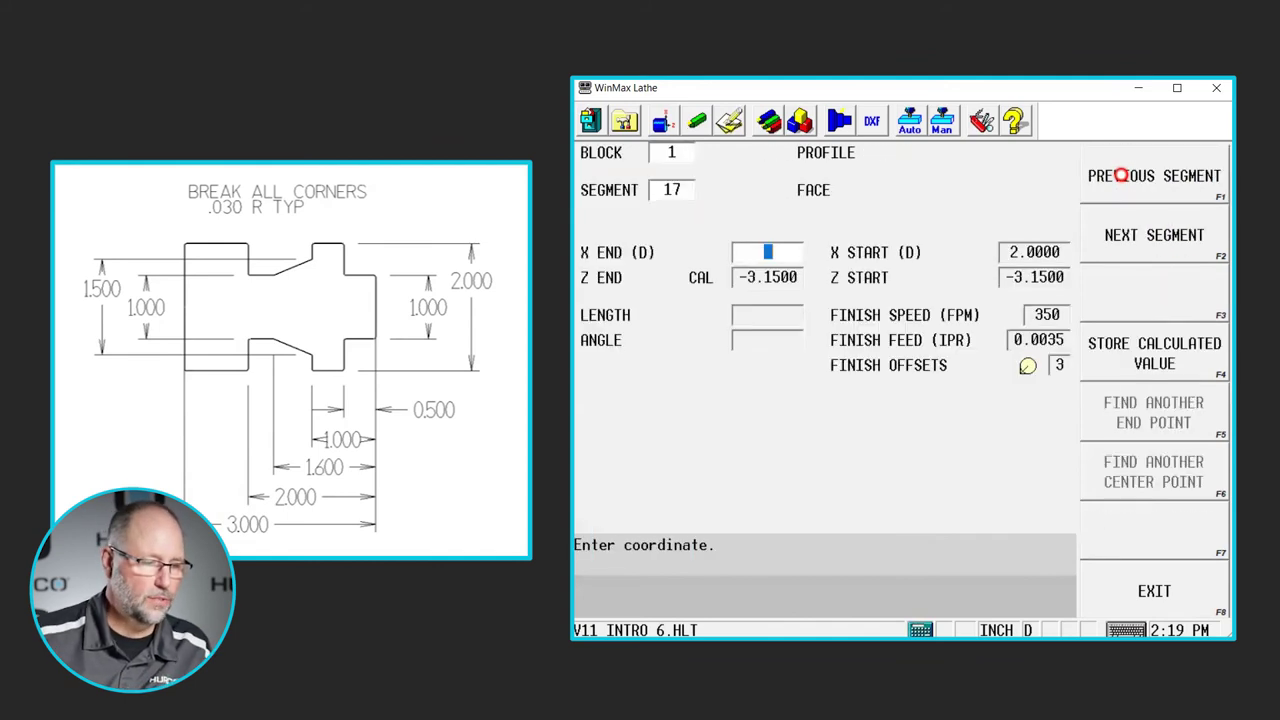
{"action": "type", "text": "2"}
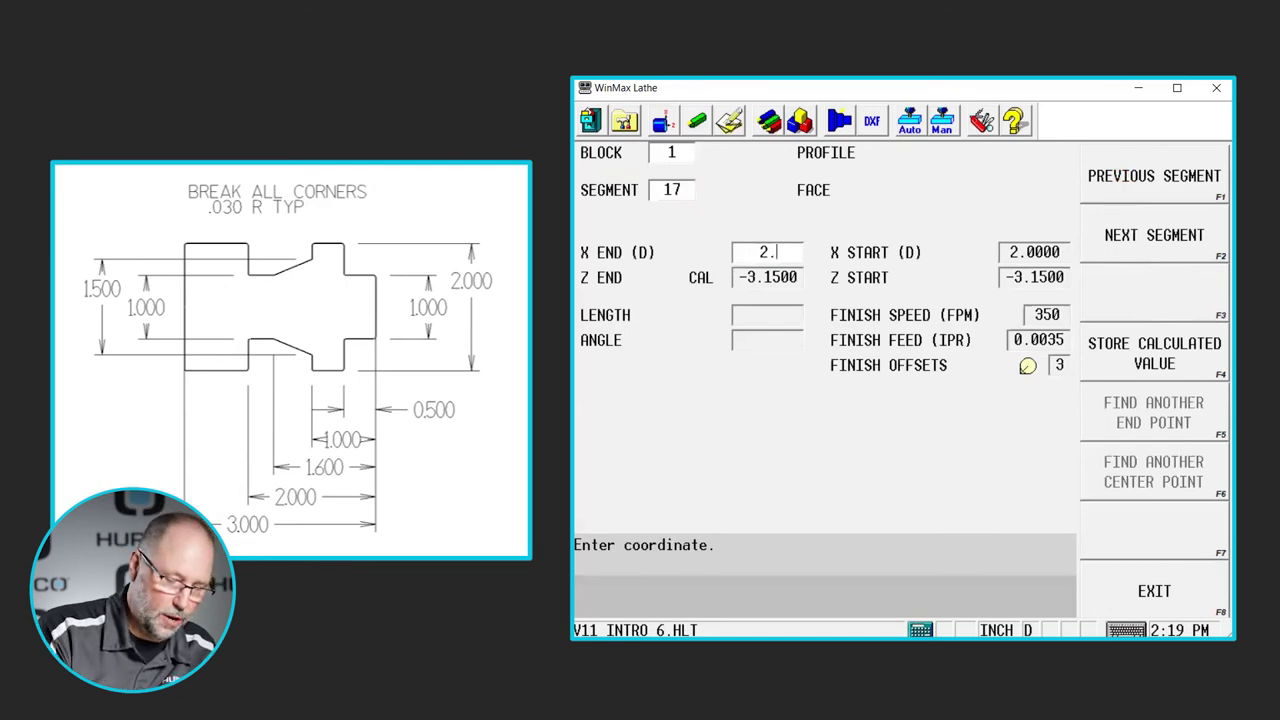
{"action": "type", "text": ".150"}
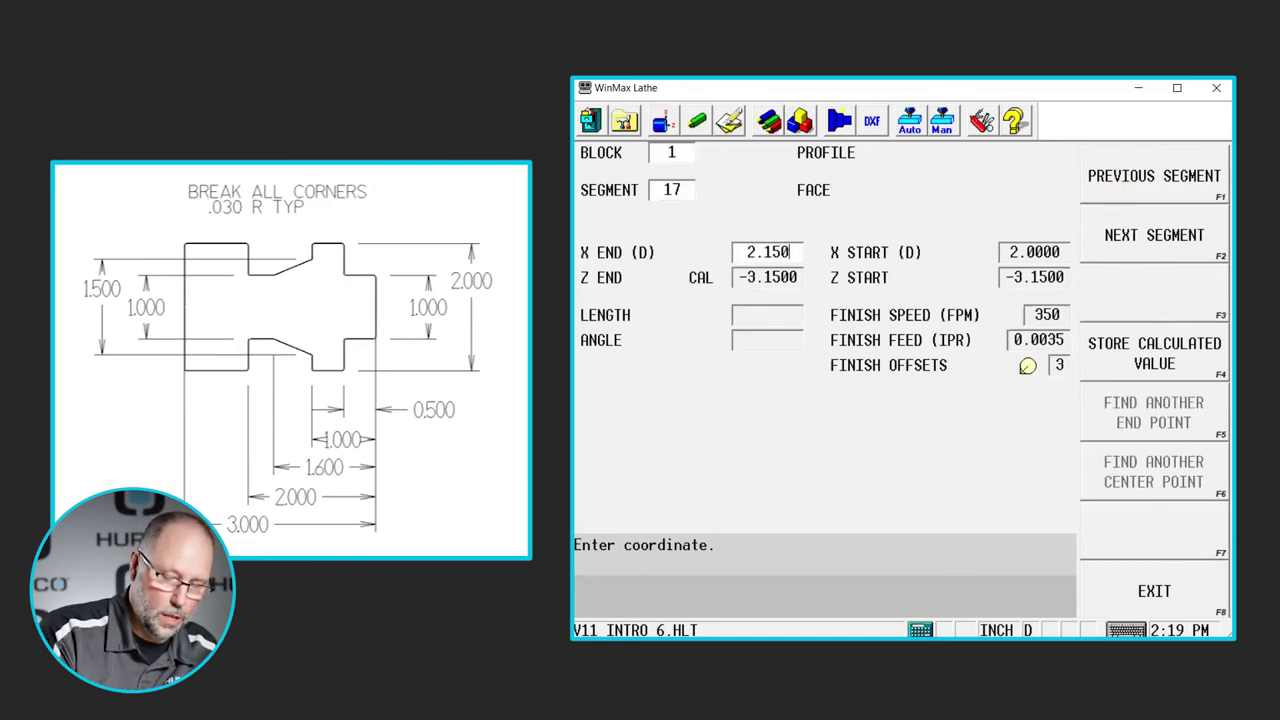
{"action": "key", "text": "Return"}
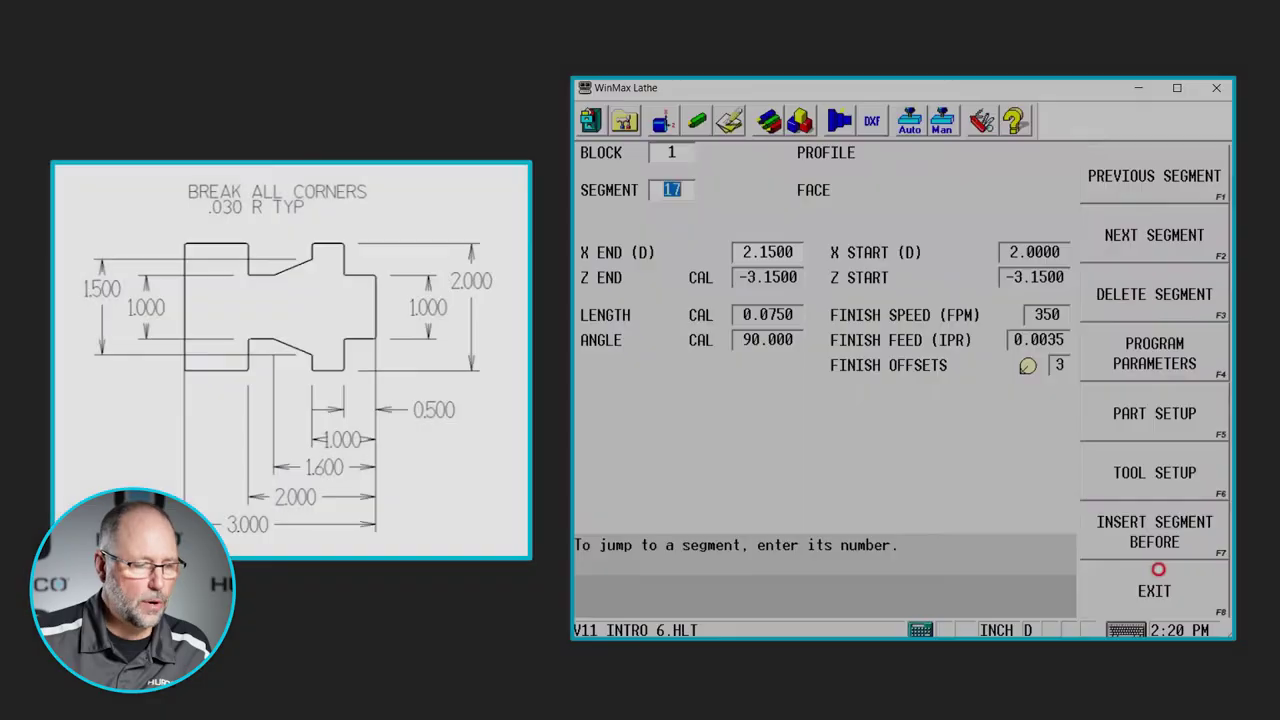
- Create a finish profile copy of rough groove block 1 as block 2
{"action": "left_click", "coordinate": [797, 125]}
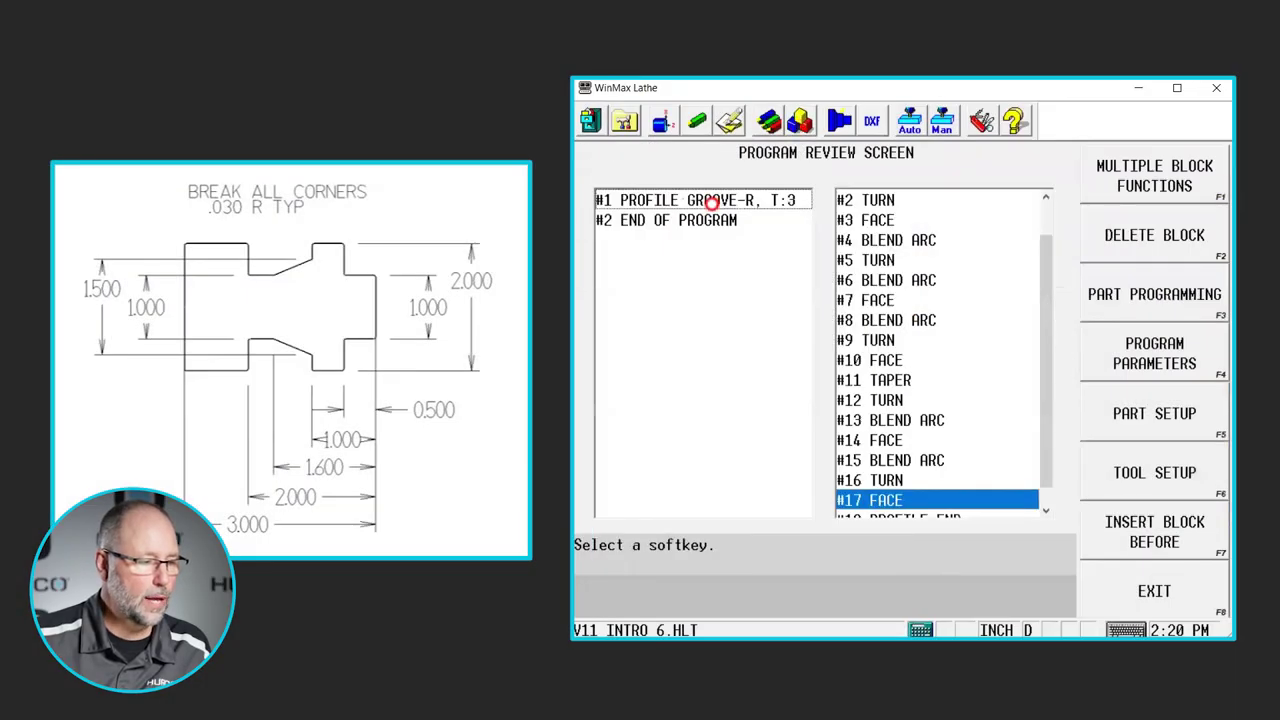
{"action": "left_click", "coordinate": [712, 202]}
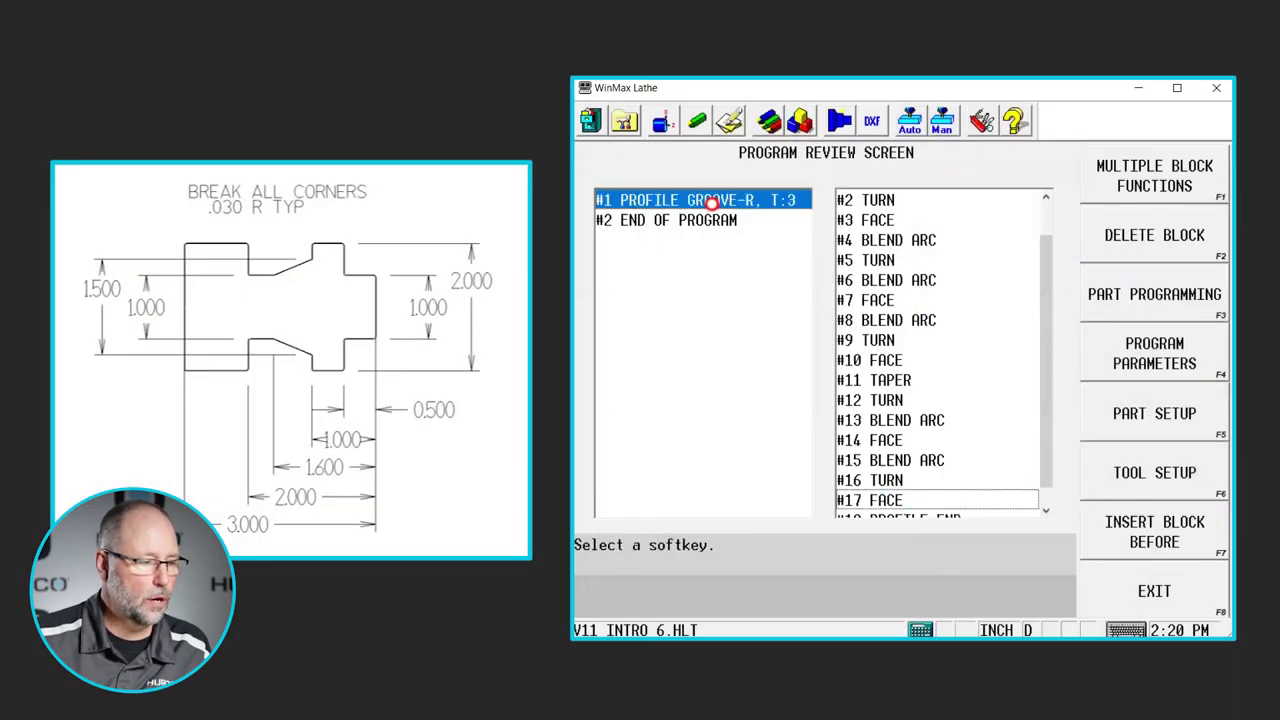
{"action": "left_click", "coordinate": [1150, 188]}
{"action": "left_click", "coordinate": [1158, 537]}
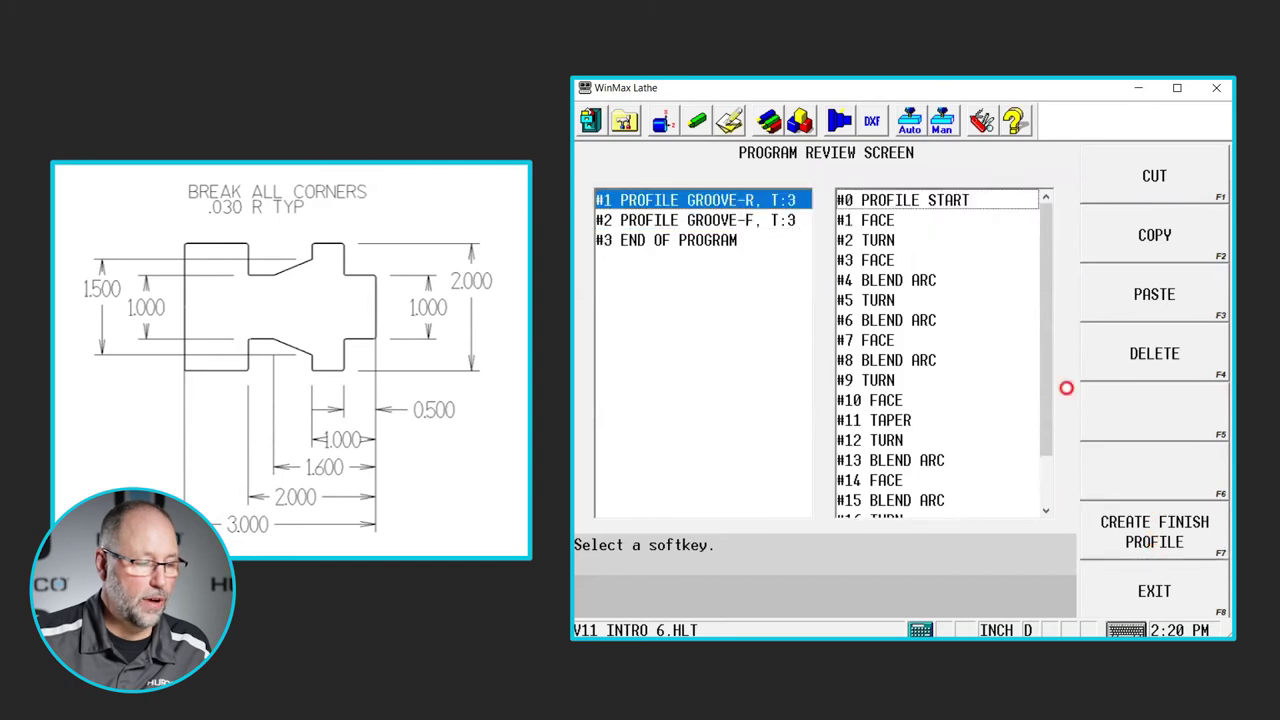
{"action": "double_click", "coordinate": [668, 220]}
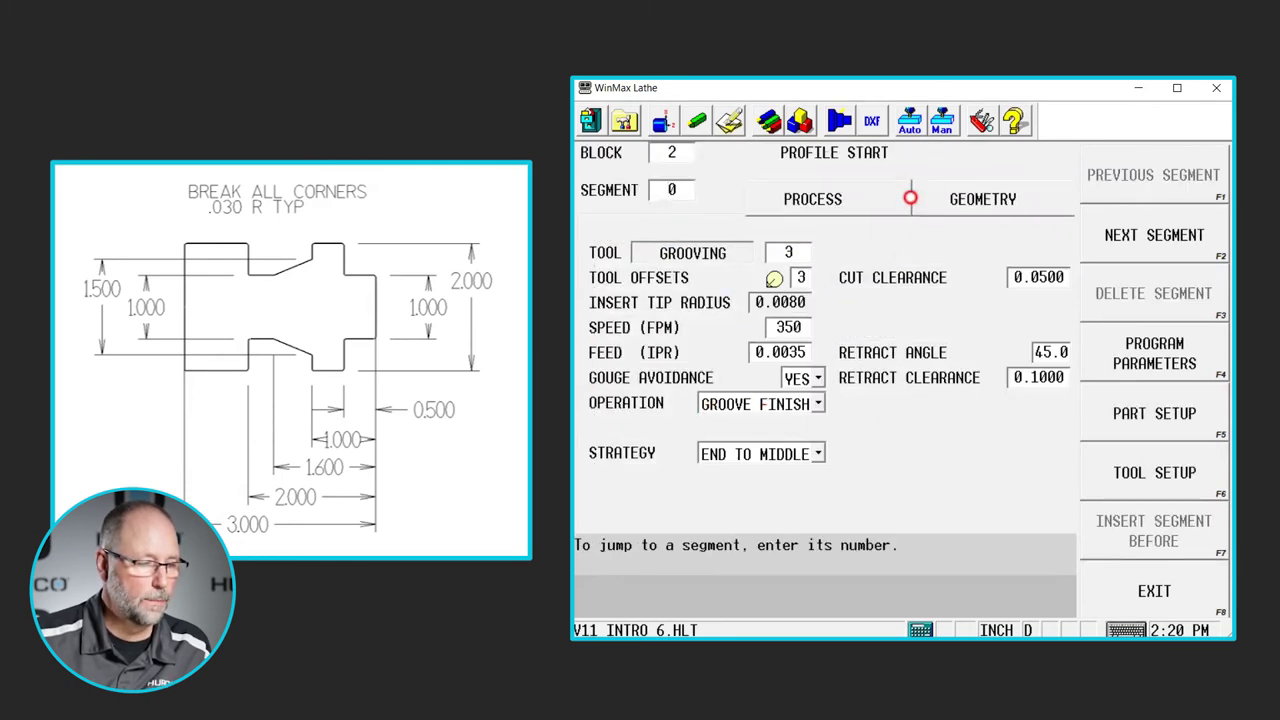
- Set the finish groove block's strategy to START TO END
{"action": "left_click", "coordinate": [971, 196]}
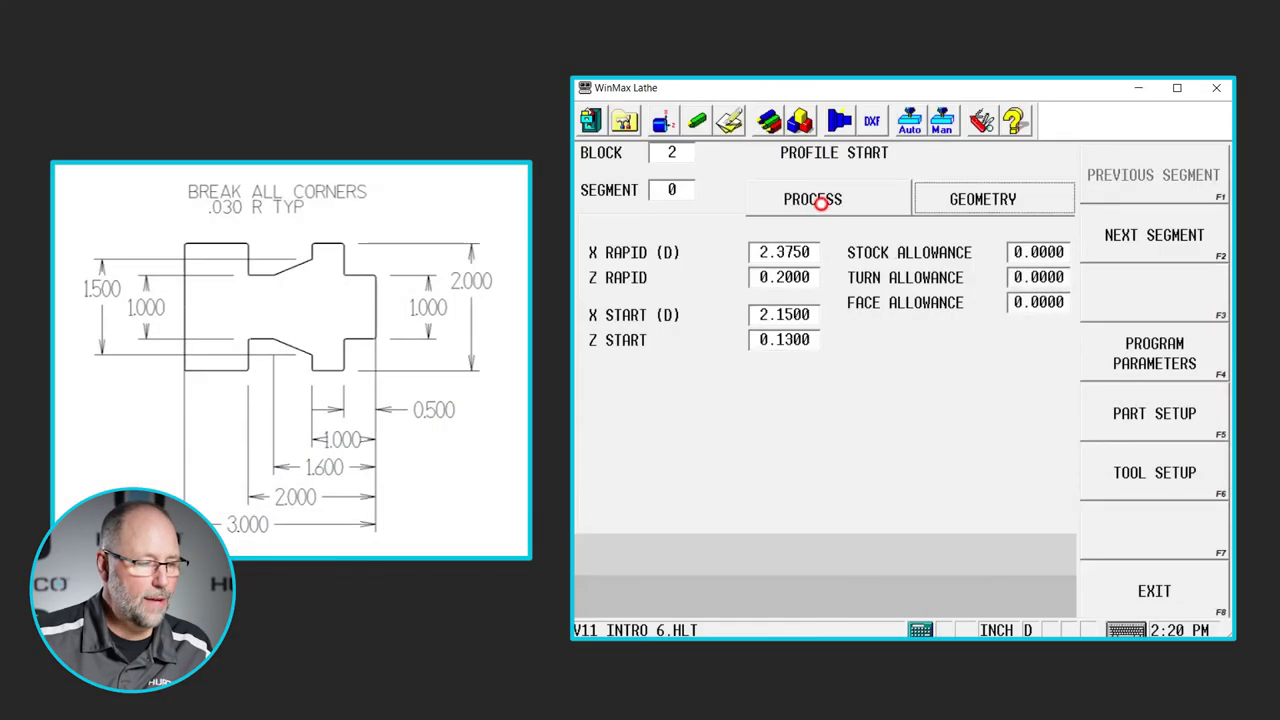
{"action": "left_click", "coordinate": [820, 200]}
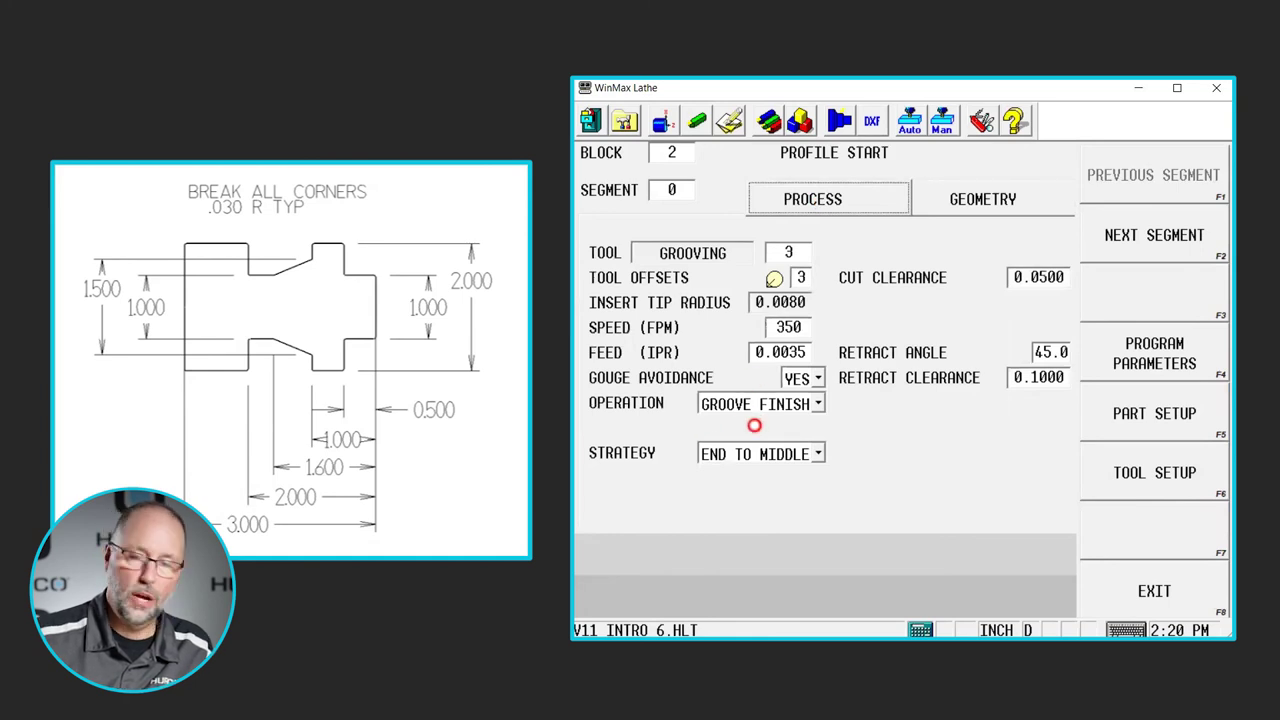
{"action": "left_click", "coordinate": [818, 455]}
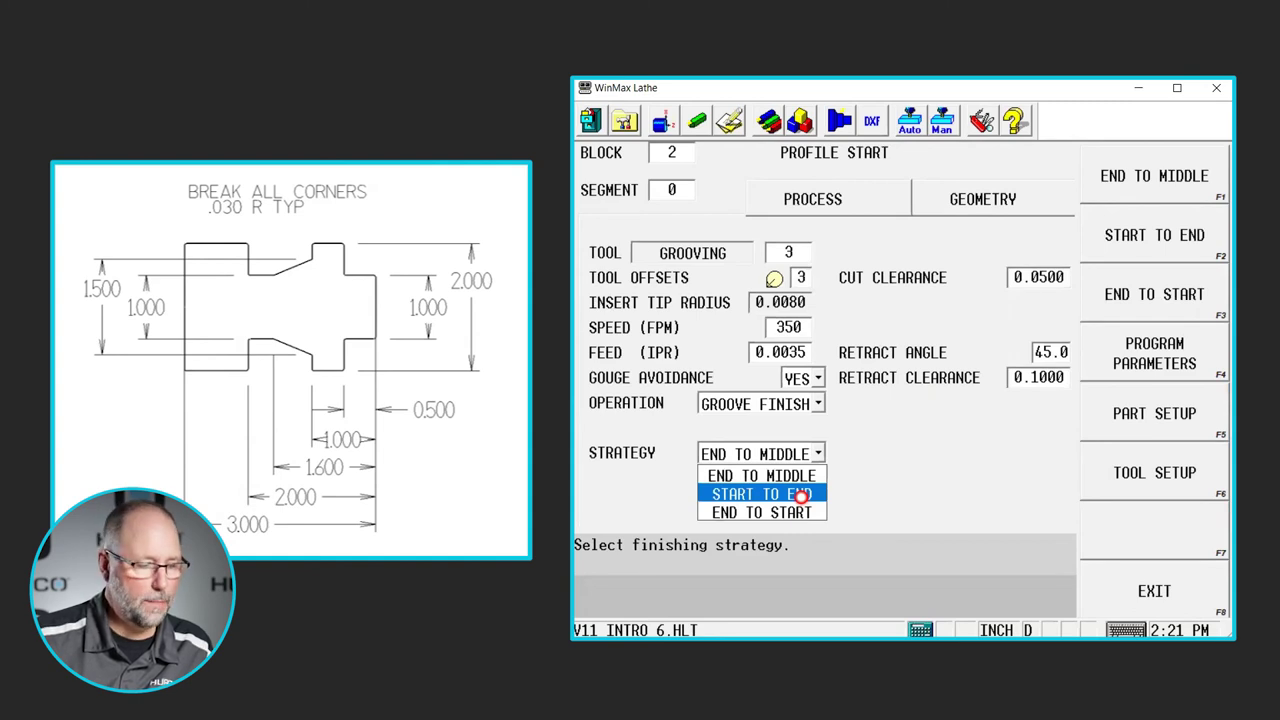
{"action": "left_click", "coordinate": [801, 494]}
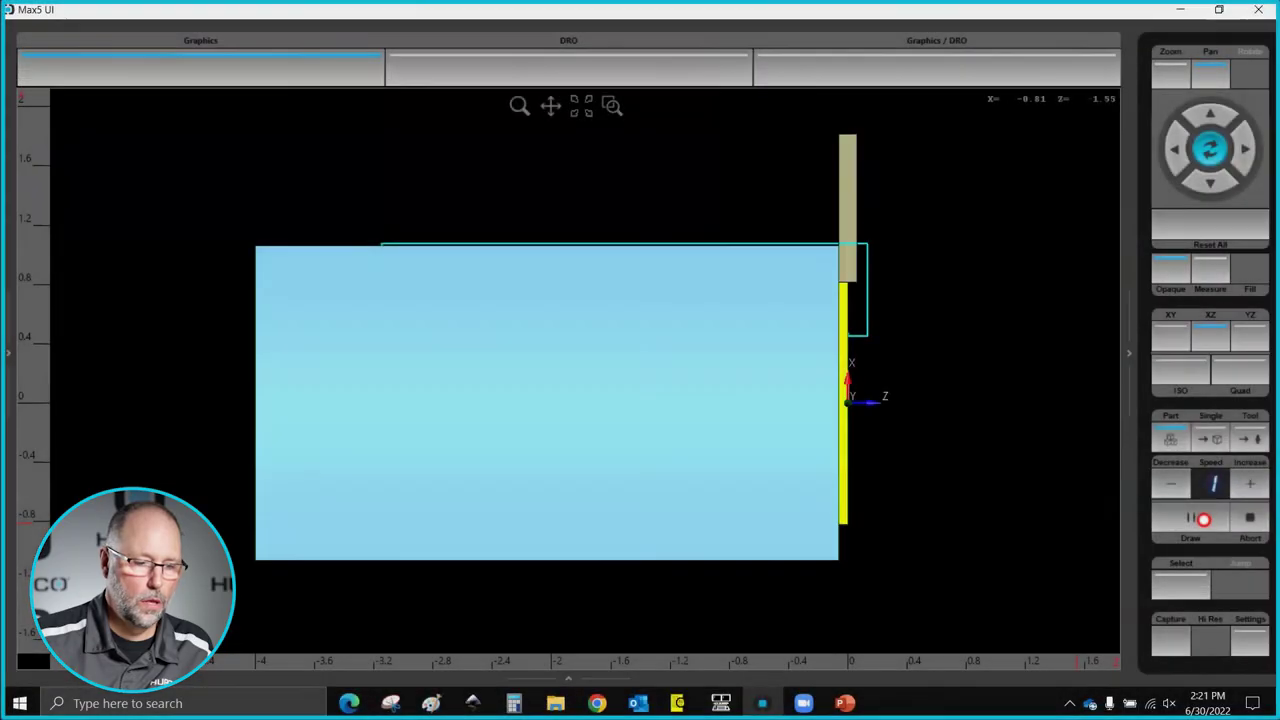
- Draw the grooving toolpath simulation across the turned part's stock
{"action": "left_click", "coordinate": [1203, 519]}
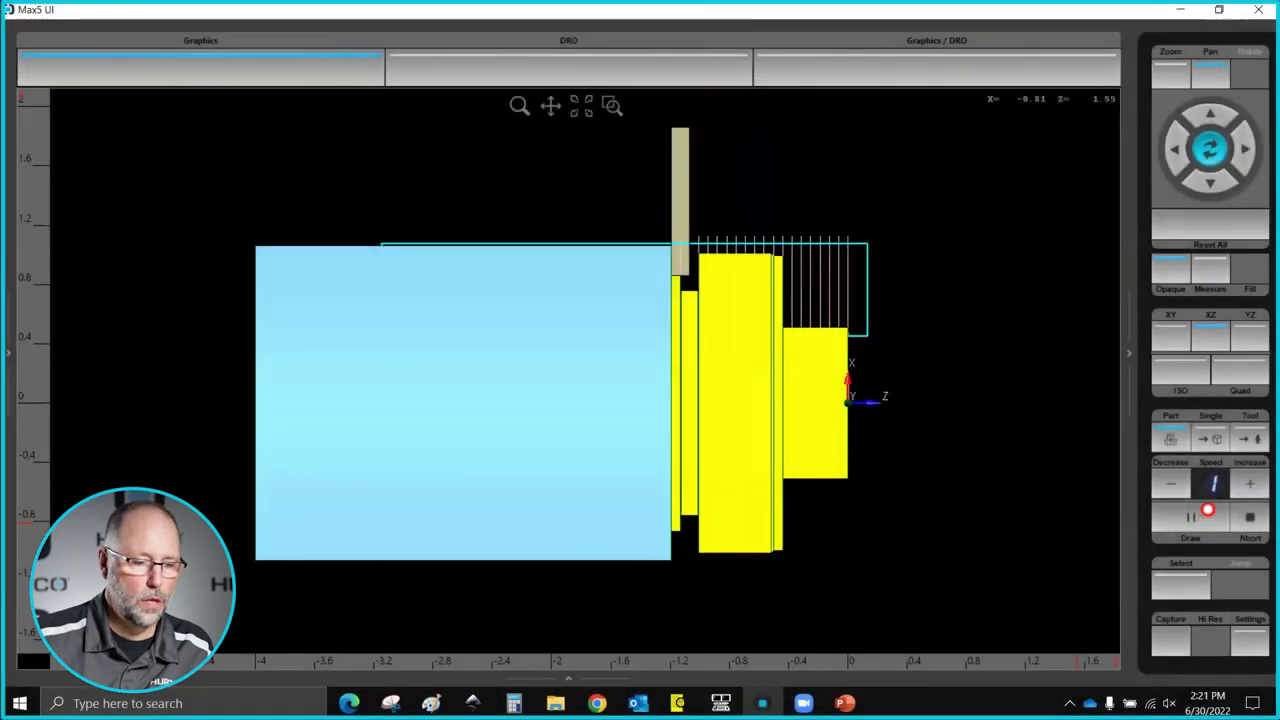